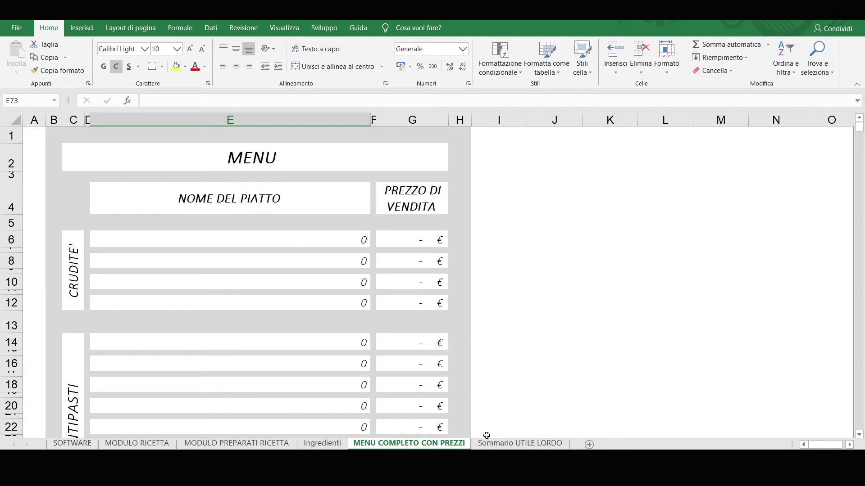
On the HAVE IT RAW sheet, enter TARTARE DI SALMONE E MELA VERDE as the dish title above the PORZIONI field.
{"action": "left_click", "coordinate": [493, 445]}
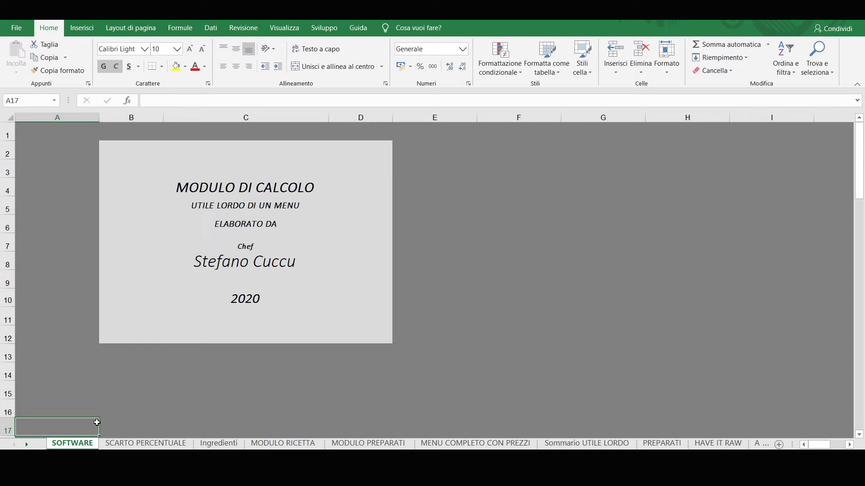
{"action": "left_click", "coordinate": [718, 444]}
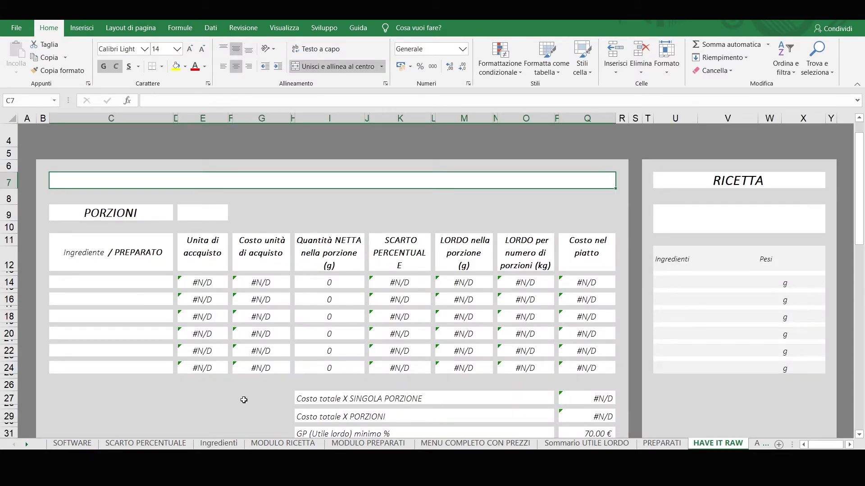
{"action": "type", "text": "TARTARE DI SALMONE E MELA VERDE"}
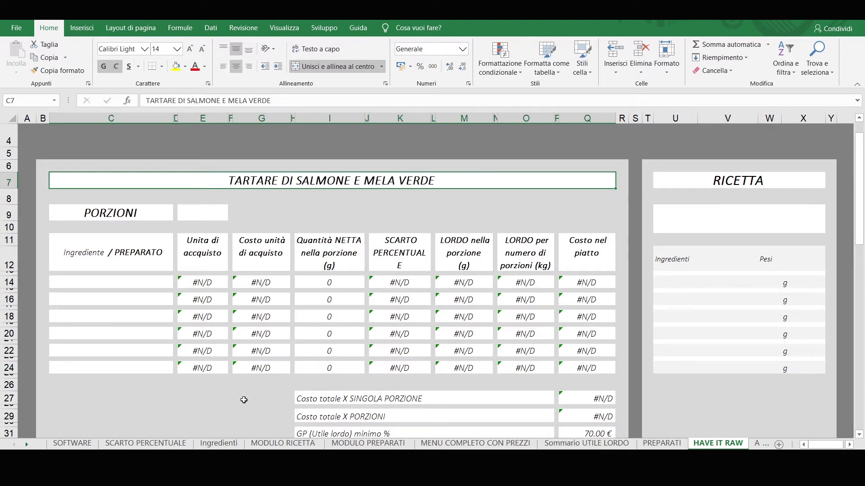
Fill the RICETTA card with the title, Salmone fresco 90, Mele verdi 40, Germogli di bietola 5, Succo di limone 10, Olio evo 10, Sale fino 3.
{"action": "type", "text": "TARTARE DI SALMONE E MELA VERDE"}
{"action": "type", "text": "Salmone fresco\t90 Mele verdi\t40 Germogli di bietola\t5 Succo di limone\t10 Olio evo\t10 Sale fino\t3"}
{"action": "left_click", "coordinate": [718, 402]}
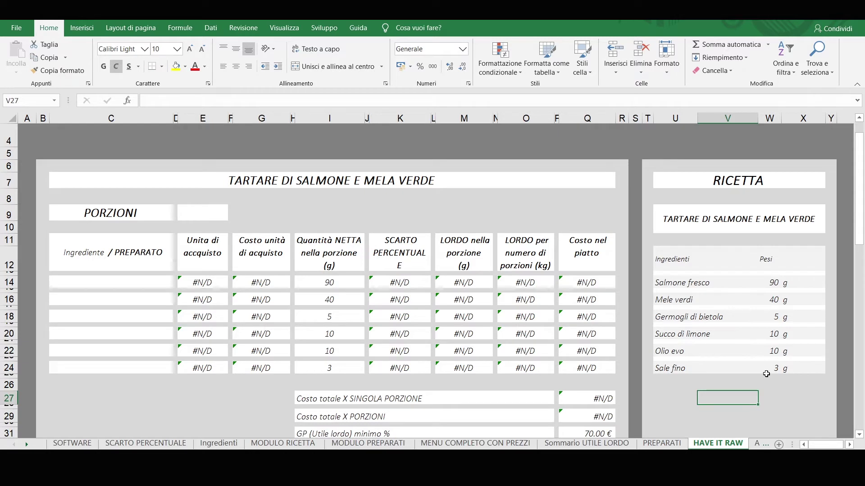
Choose Salmone fresco as the first ingredient in row 14 of the Ingrediente / PREPARATO column.
{"action": "left_click", "coordinate": [111, 282]}
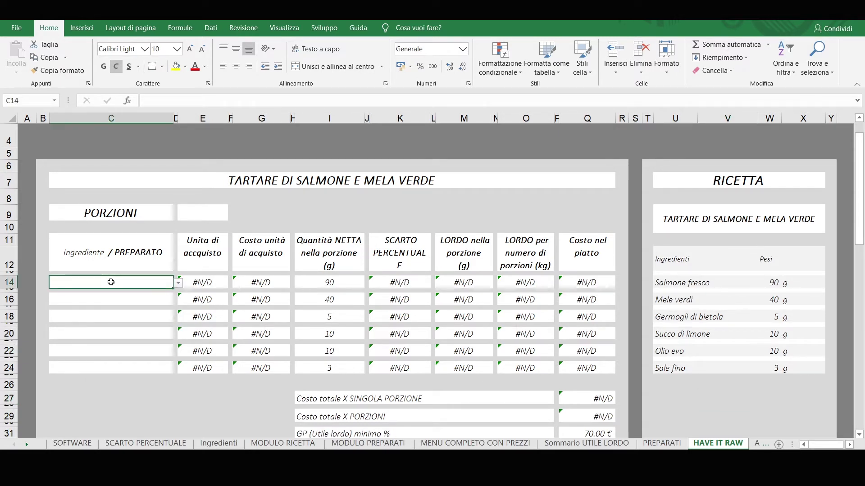
{"action": "left_click", "coordinate": [179, 284]}
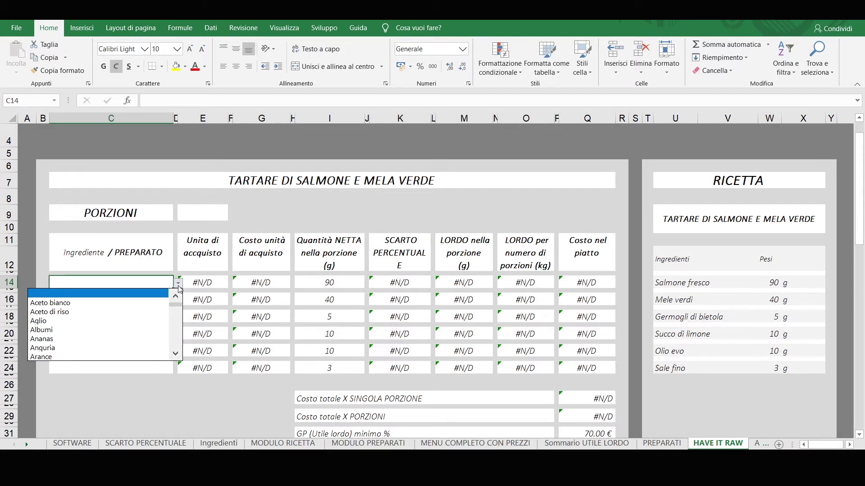
{"action": "left_click", "coordinate": [179, 338]}
{"action": "left_click", "coordinate": [179, 337]}
{"action": "left_click", "coordinate": [179, 338]}
{"action": "left_click", "coordinate": [179, 337]}
{"action": "left_click", "coordinate": [180, 337]}
{"action": "left_click", "coordinate": [179, 337]}
{"action": "left_click", "coordinate": [180, 338]}
{"action": "left_click", "coordinate": [179, 337]}
{"action": "left_click", "coordinate": [179, 338]}
{"action": "left_click", "coordinate": [180, 337]}
{"action": "left_click", "coordinate": [179, 338]}
{"action": "left_click", "coordinate": [179, 338]}
{"action": "left_click", "coordinate": [179, 340]}
{"action": "left_click", "coordinate": [177, 343]}
{"action": "left_click", "coordinate": [177, 345]}
{"action": "left_click", "coordinate": [177, 345]}
{"action": "left_click", "coordinate": [177, 345]}
{"action": "left_click", "coordinate": [177, 345]}
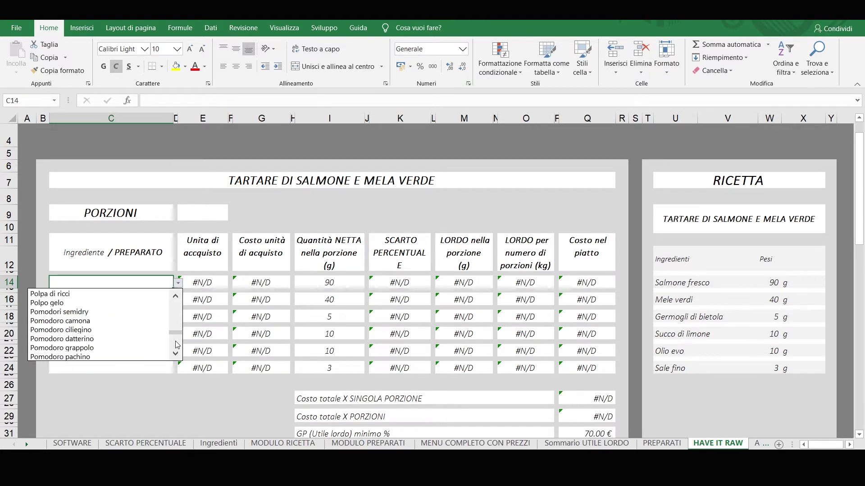
{"action": "left_click", "coordinate": [176, 345]}
{"action": "left_click", "coordinate": [175, 347]}
{"action": "left_click", "coordinate": [175, 349]}
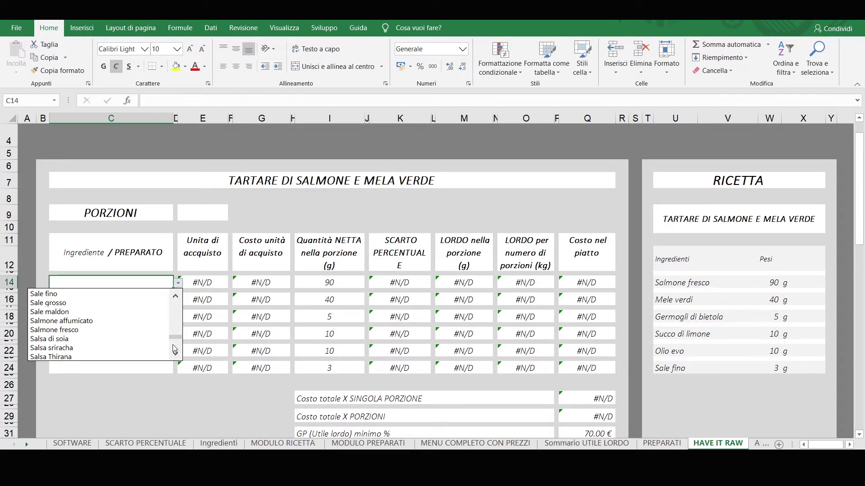
{"action": "left_click", "coordinate": [145, 332]}
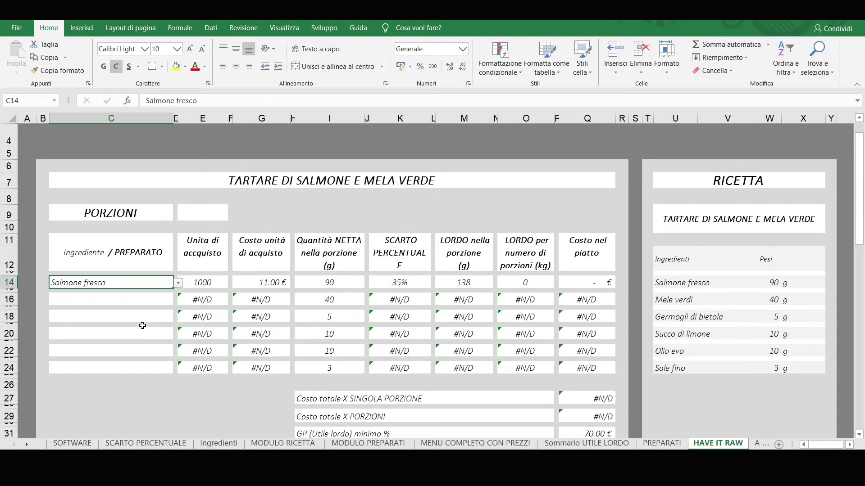
Examine the Salmone fresco row's purchase unit, unit cost, waste percentage, net quantity and gross weight per portion.
{"action": "left_click", "coordinate": [221, 286]}
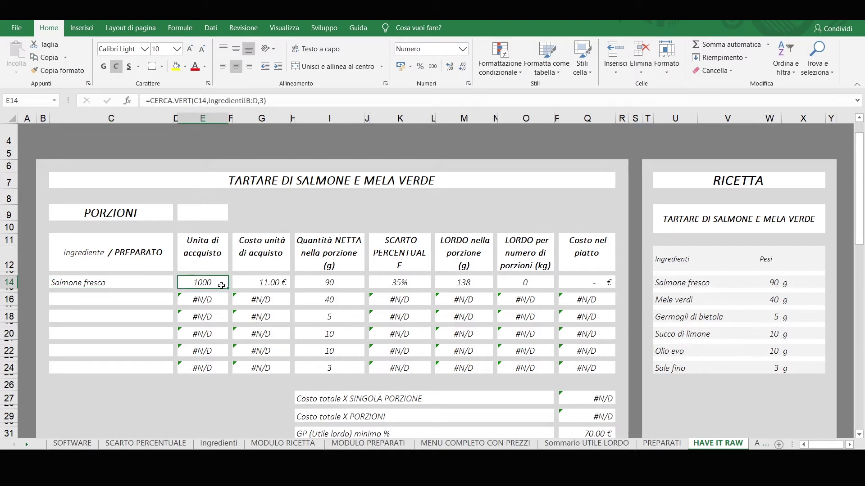
{"action": "left_click", "coordinate": [248, 285]}
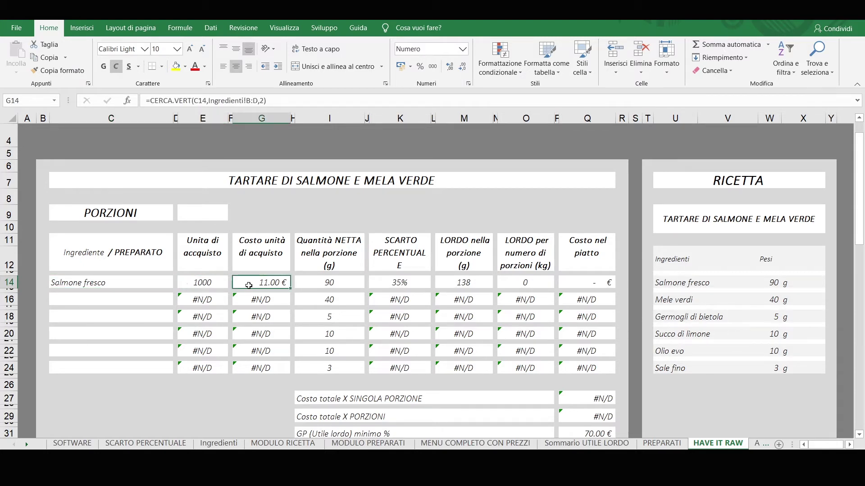
{"action": "left_click", "coordinate": [426, 282]}
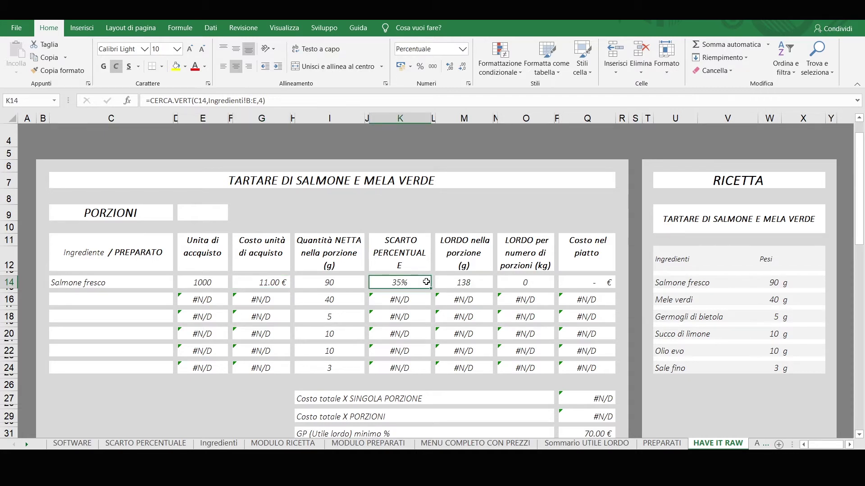
{"action": "left_click", "coordinate": [348, 283]}
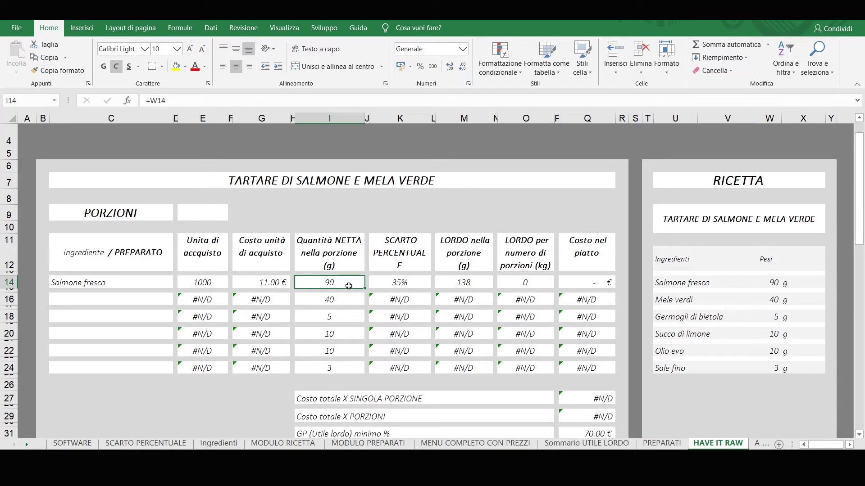
{"action": "left_click", "coordinate": [402, 283]}
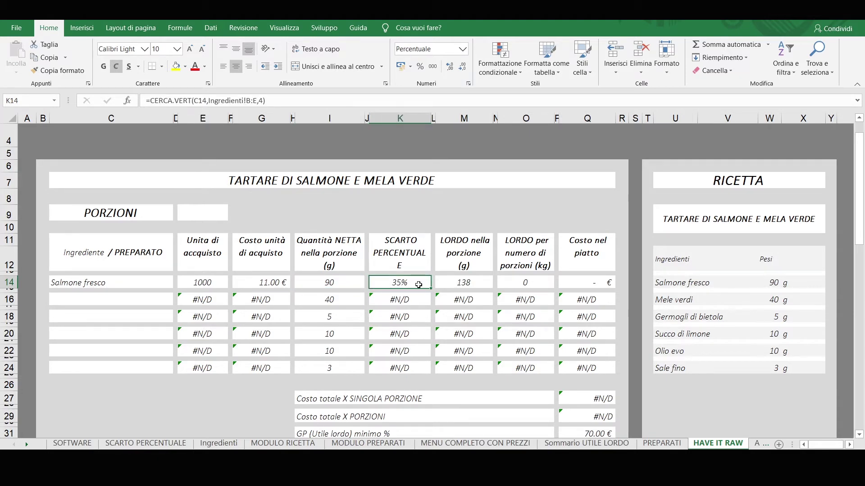
{"action": "left_click", "coordinate": [483, 285]}
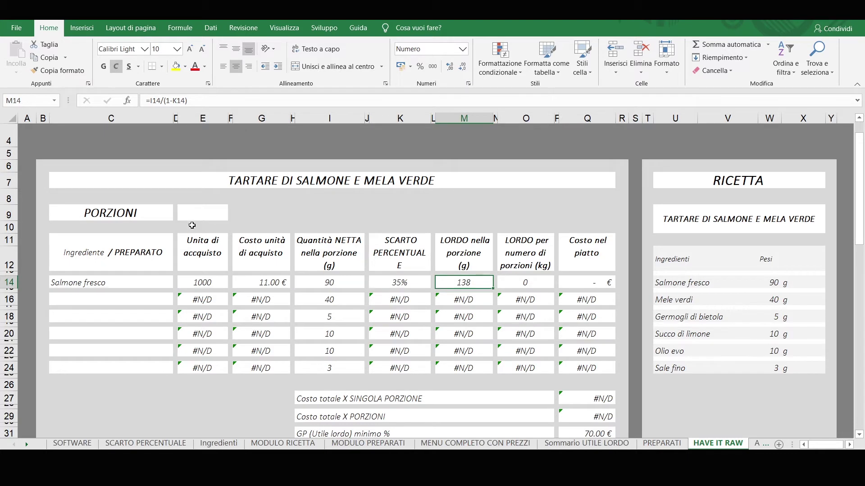
Set the number of portions (PORZIONI) in cell E9 to 1.
{"action": "left_click", "coordinate": [202, 212]}
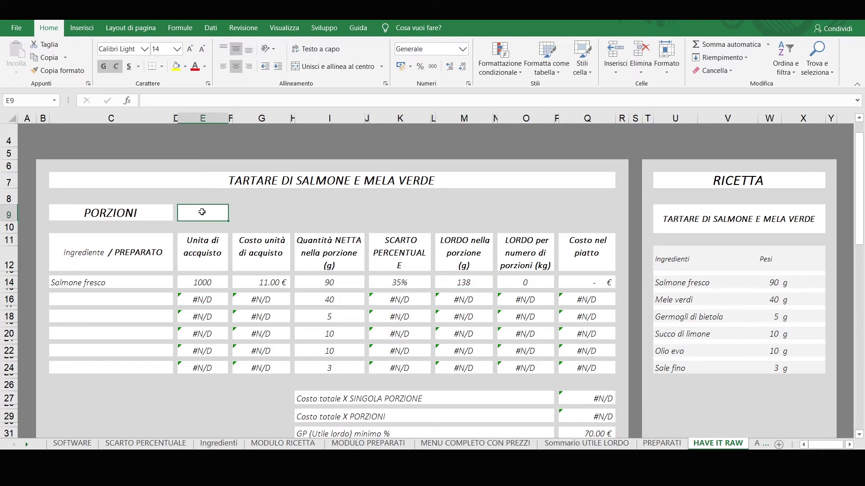
{"action": "type", "text": "1"}
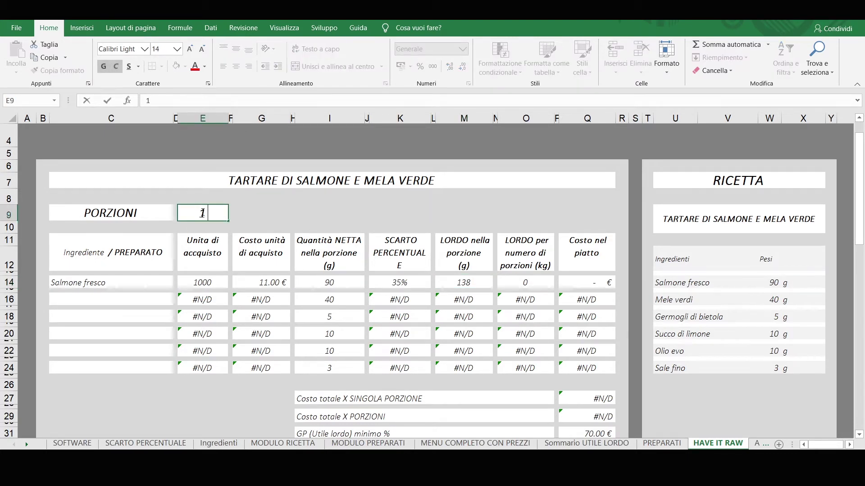
{"action": "key", "text": "Return"}
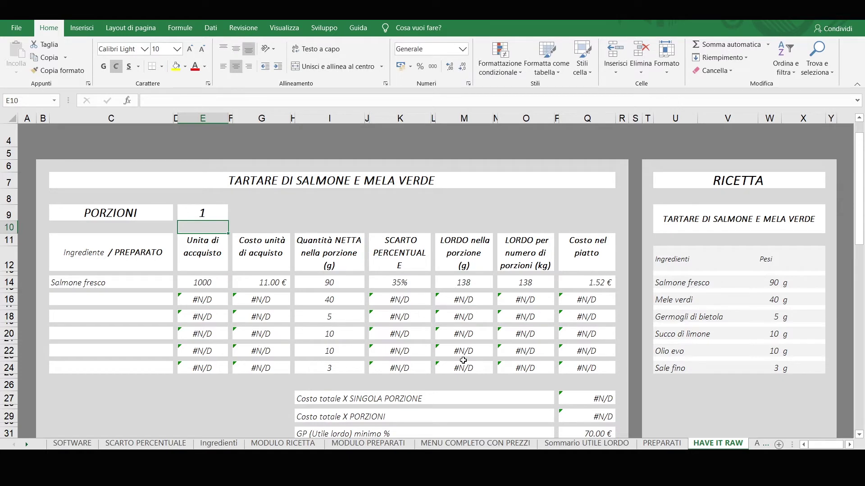
Examine the salmon's gross weight for all portions and dish cost, plus the total costs per single portion and for all portions.
{"action": "left_click", "coordinate": [553, 282]}
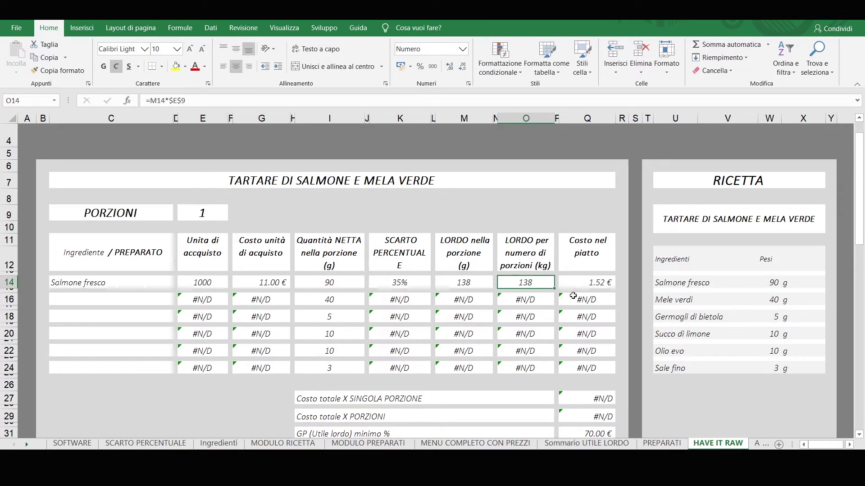
{"action": "left_click", "coordinate": [583, 283]}
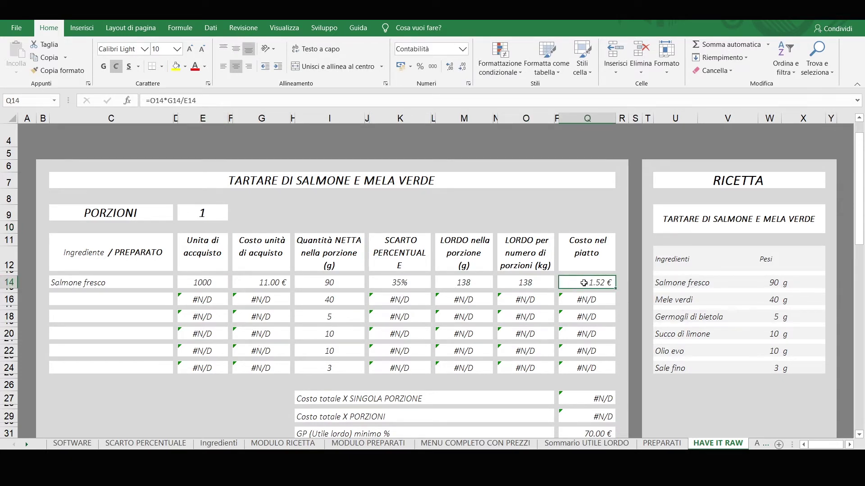
{"action": "scroll", "coordinate": [133, 368], "scroll_direction": "down", "scroll_amount": 2}
{"action": "left_click", "coordinate": [133, 368]}
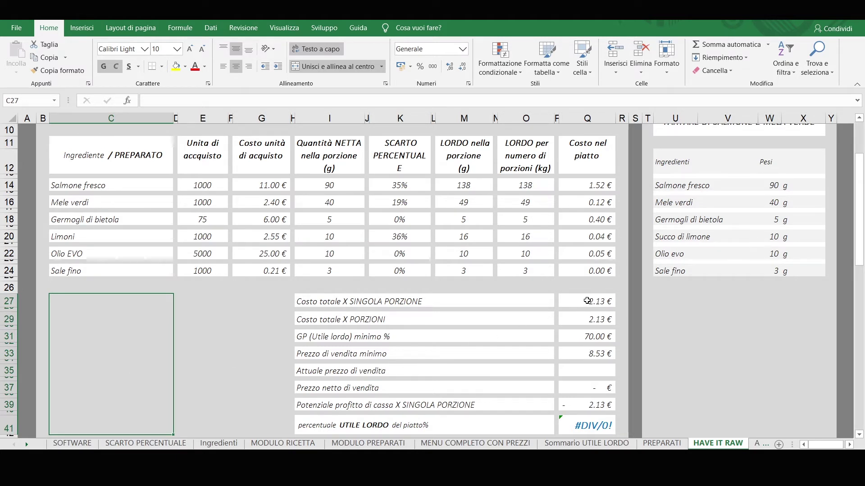
{"action": "left_click", "coordinate": [580, 302]}
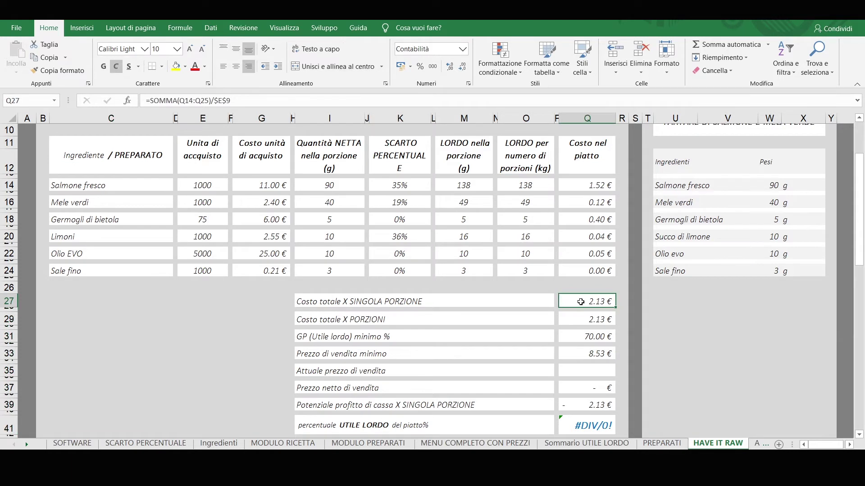
{"action": "left_click", "coordinate": [580, 319]}
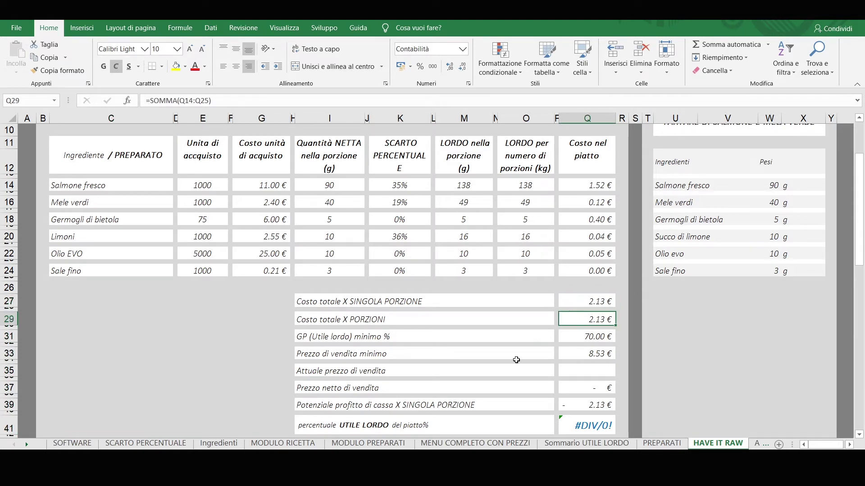
{"action": "key", "text": "ctrl+Home"}
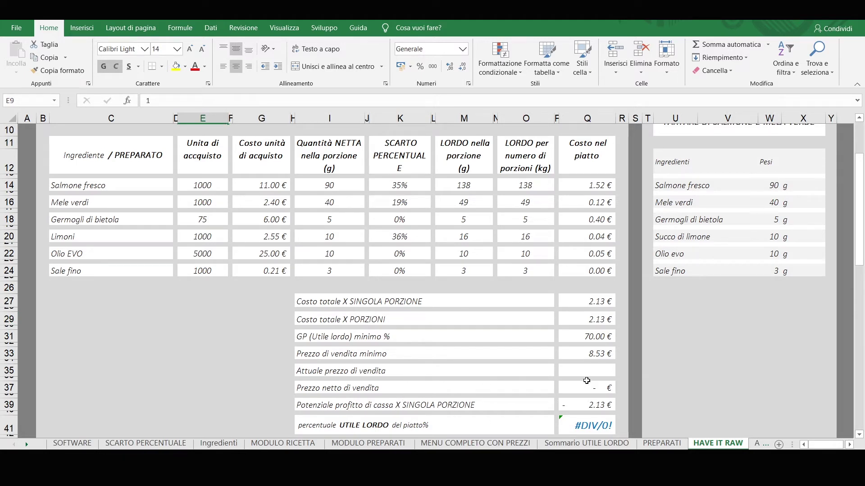
Set the dish's current selling price (Attuale prezzo di vendita) to 14 and check its UTILE LORDO percentage.
{"action": "left_click", "coordinate": [587, 373]}
{"action": "type", "text": "14"}
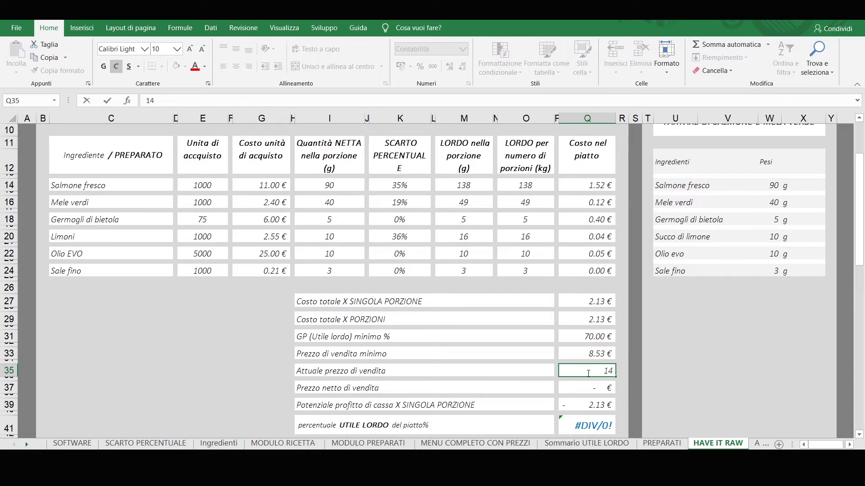
{"action": "key", "text": "Return"}
{"action": "scroll", "coordinate": [455, 396], "scroll_direction": "down", "scroll_amount": 1}
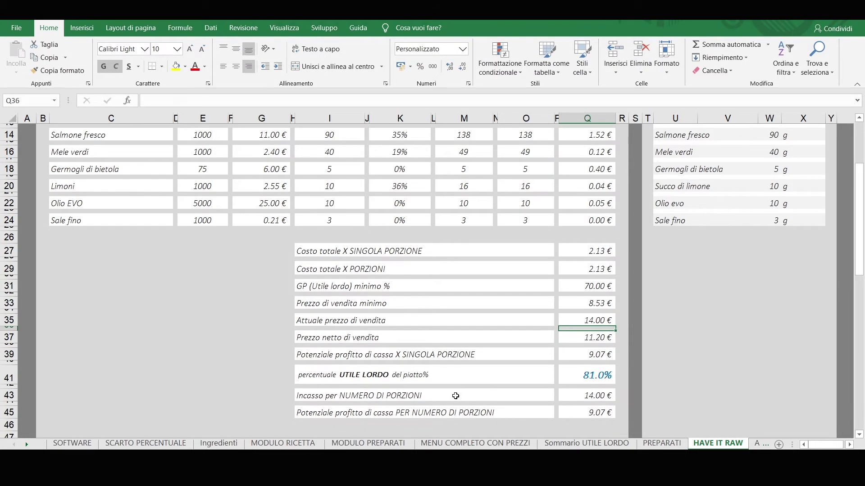
{"action": "left_click", "coordinate": [559, 375]}
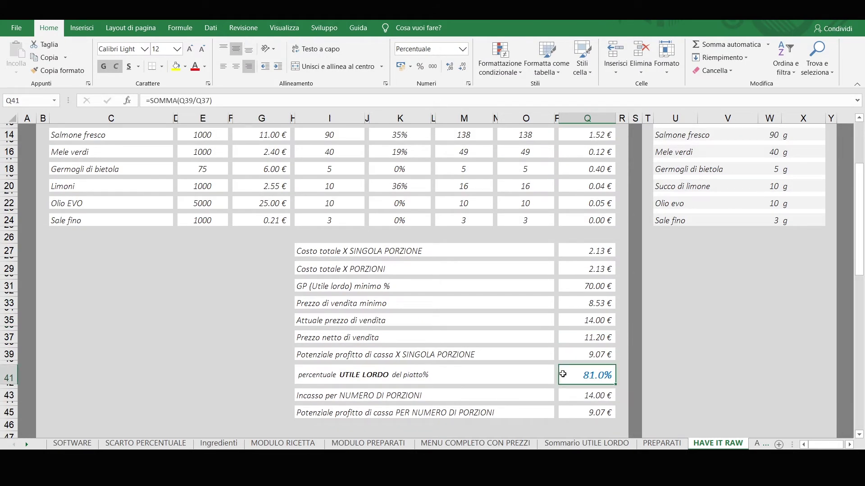
Set the number of portions (PORZIONI) for the salmon tartare to 20.
{"action": "scroll", "coordinate": [170, 388], "scroll_direction": "up", "scroll_amount": 2}
{"action": "left_click", "coordinate": [170, 388]}
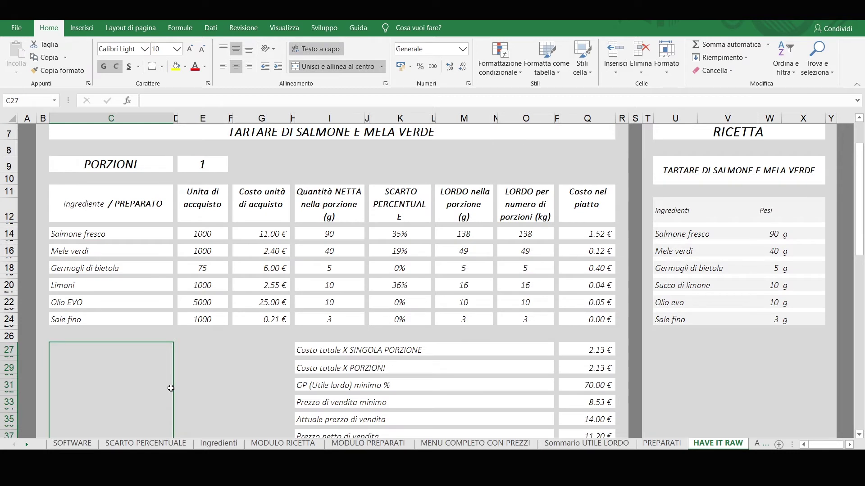
{"action": "left_click", "coordinate": [132, 162]}
{"action": "left_click", "coordinate": [526, 208]}
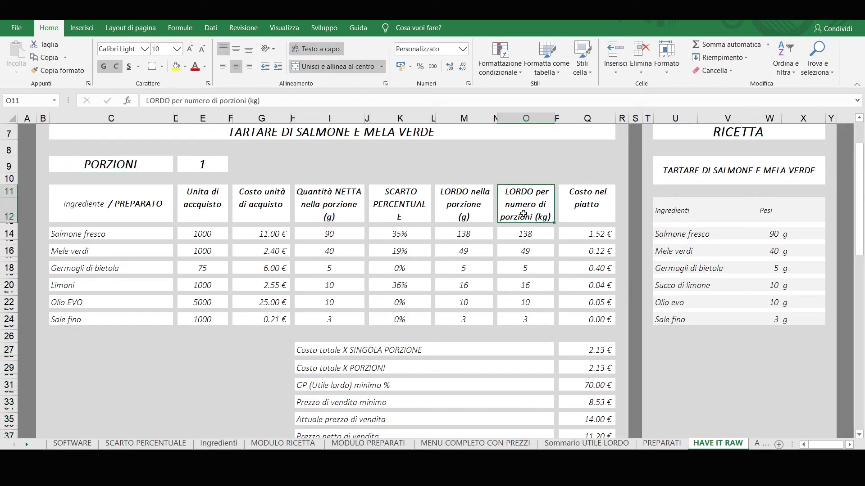
{"action": "left_click", "coordinate": [204, 356]}
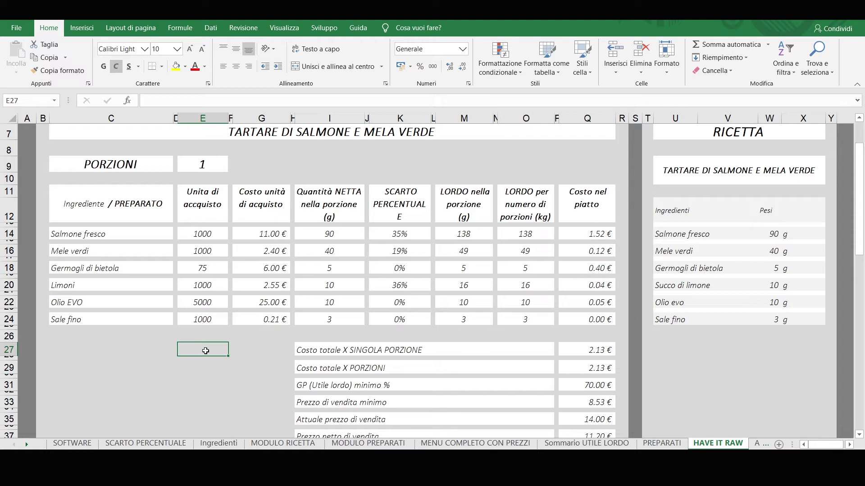
{"action": "left_click", "coordinate": [206, 168]}
{"action": "type", "text": "20"}
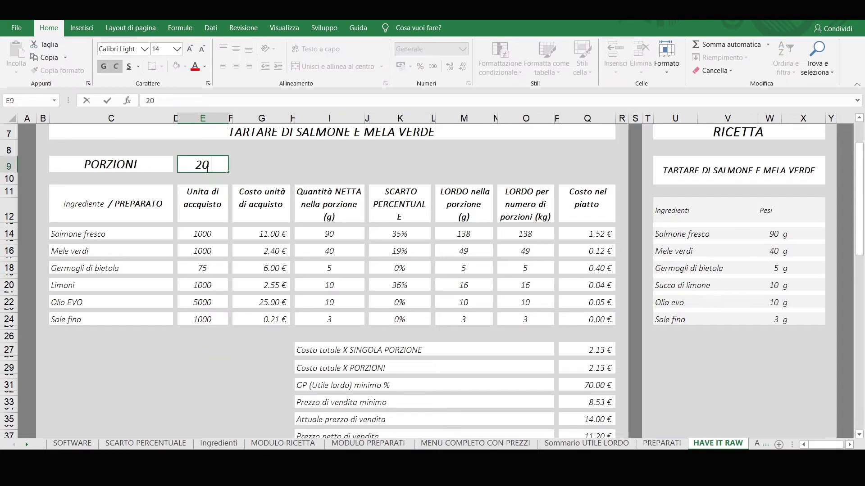
{"action": "key", "text": "Return"}
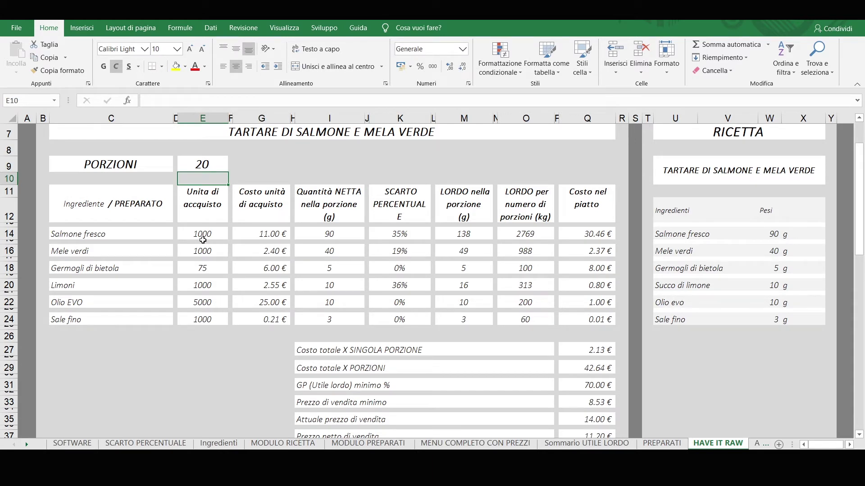
Examine the gross ingredient weights for all portions in column O, especially the Salmone fresco value.
{"action": "left_click", "coordinate": [525, 119]}
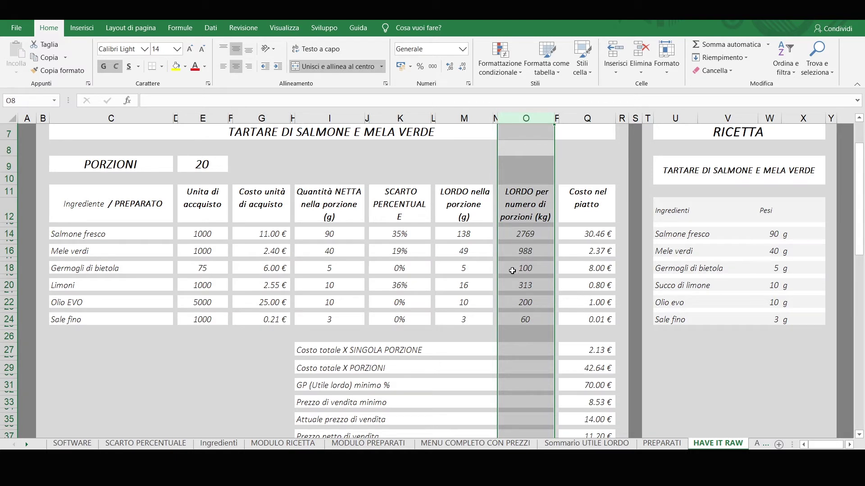
{"action": "left_click", "coordinate": [476, 336]}
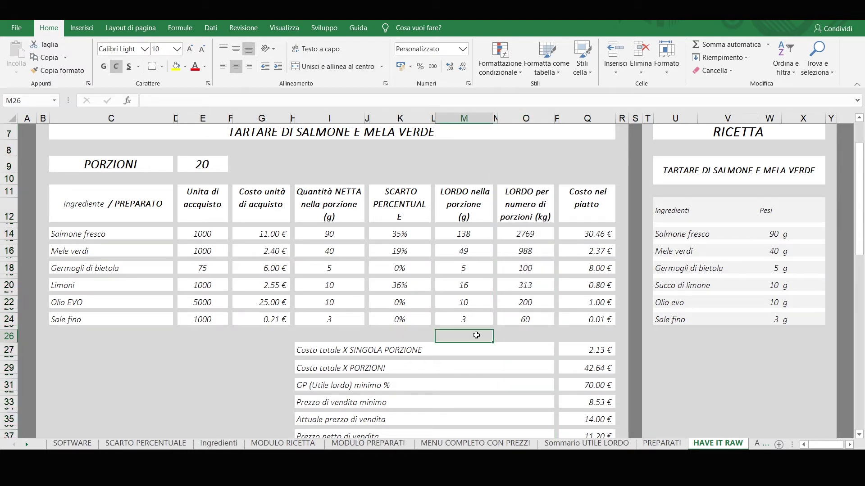
{"action": "left_click", "coordinate": [549, 234]}
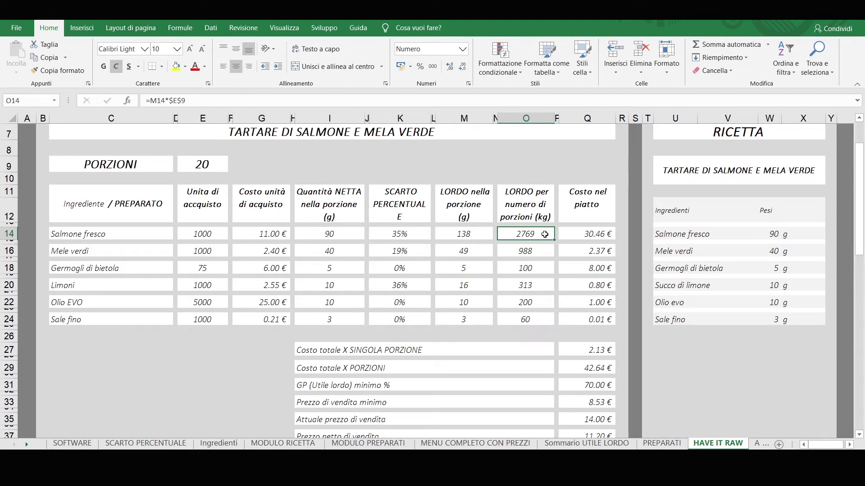
Examine the gross weights of Mele verdi and Germogli di bietola for all 20 portions.
{"action": "left_click", "coordinate": [544, 254]}
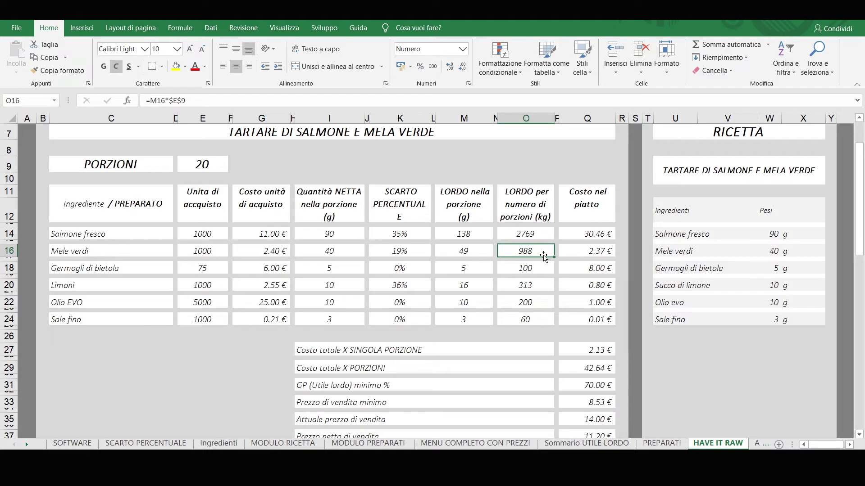
{"action": "left_click", "coordinate": [537, 268]}
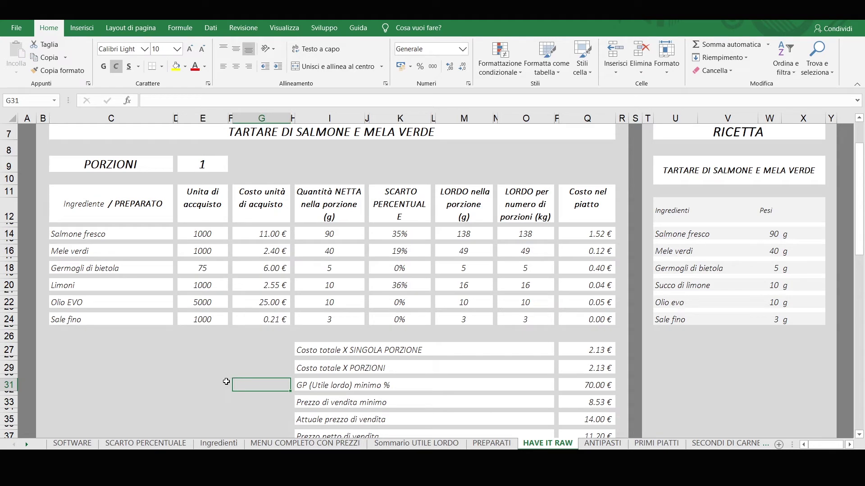
Paste the title TARTARE DI SALMONE E MELA VERDE as a link into the first CRUDI dish name on the Sommario UTILE LORDO sheet.
{"action": "left_click", "coordinate": [422, 445]}
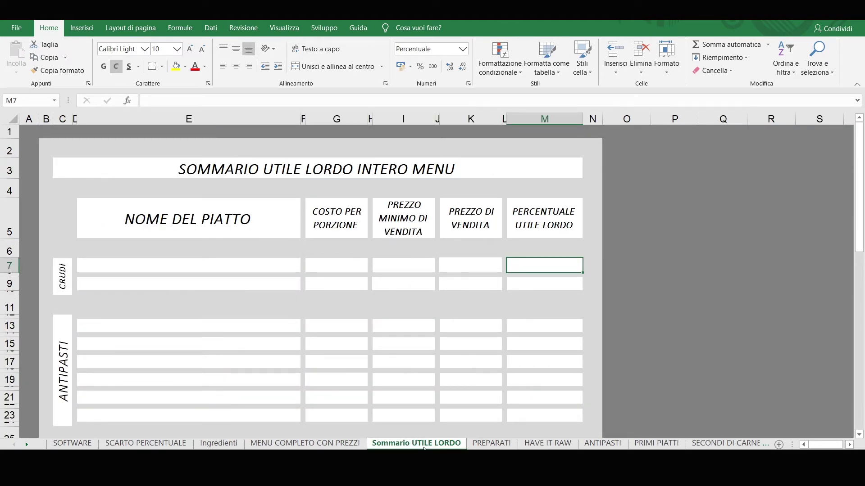
{"action": "left_click", "coordinate": [547, 443]}
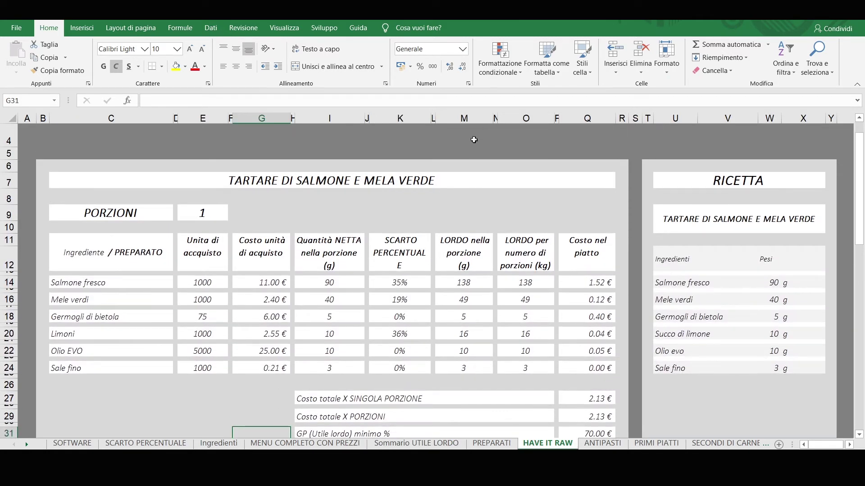
{"action": "left_click", "coordinate": [413, 183]}
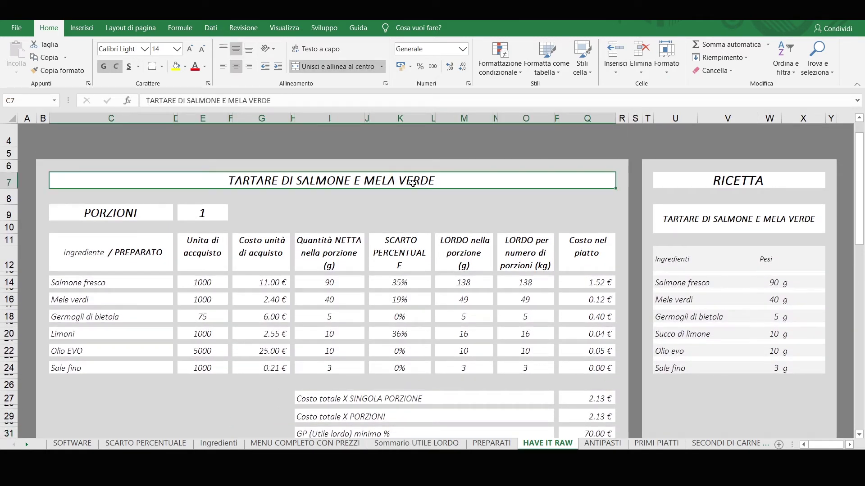
{"action": "key", "text": "ctrl+c"}
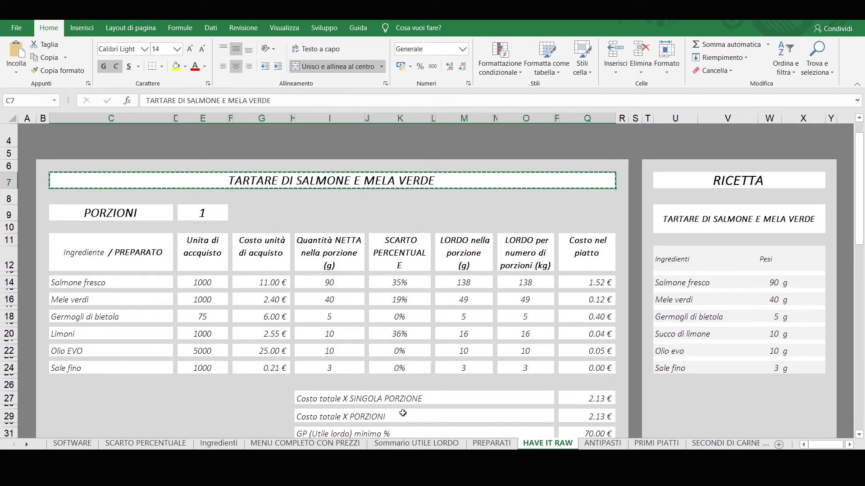
{"action": "left_click", "coordinate": [409, 444]}
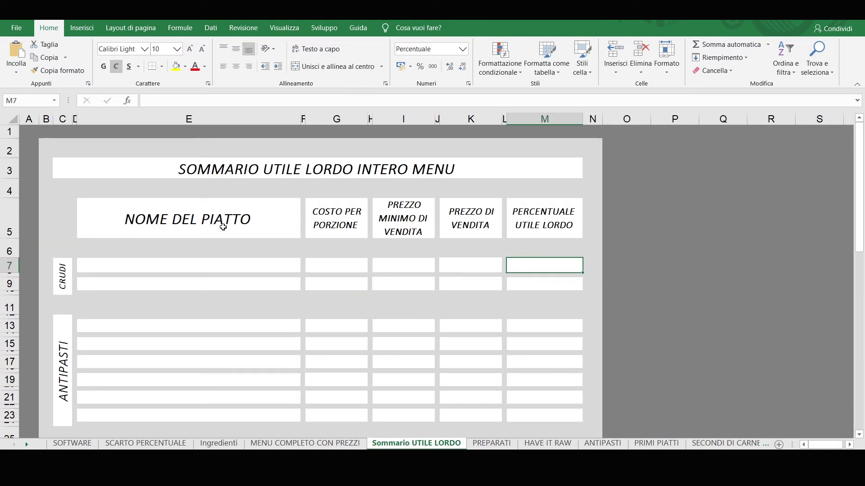
{"action": "left_click", "coordinate": [229, 267]}
{"action": "right_click", "coordinate": [231, 268]}
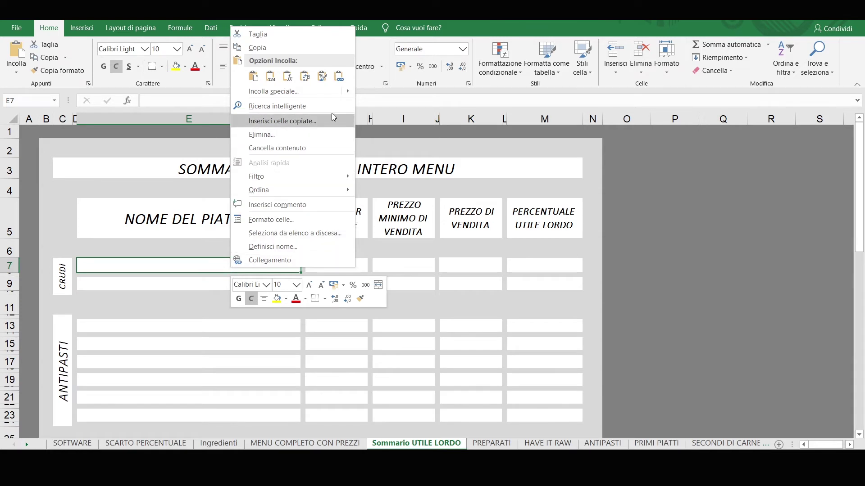
{"action": "left_click", "coordinate": [339, 76]}
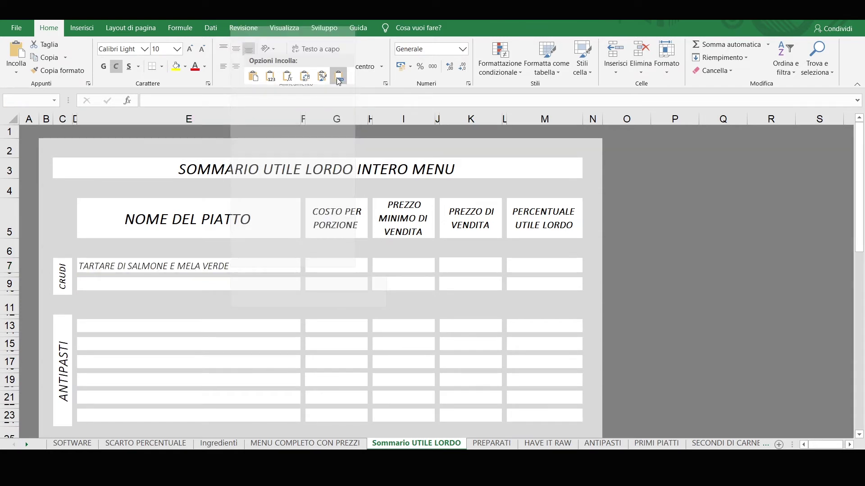
Link the tartare's Costo totale X SINGOLA PORZIONE from HAVE IT RAW into its COSTO PER PORZIONE cell on the Sommario UTILE LORDO sheet.
{"action": "left_click", "coordinate": [358, 268]}
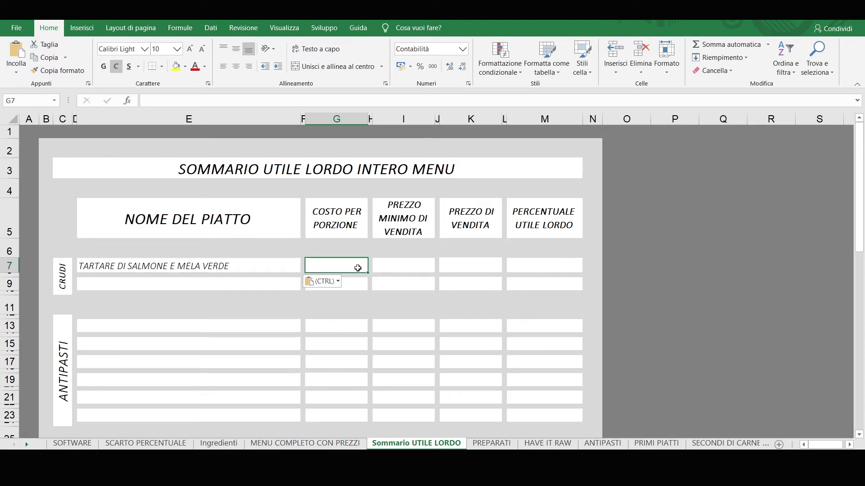
{"action": "left_click", "coordinate": [557, 445]}
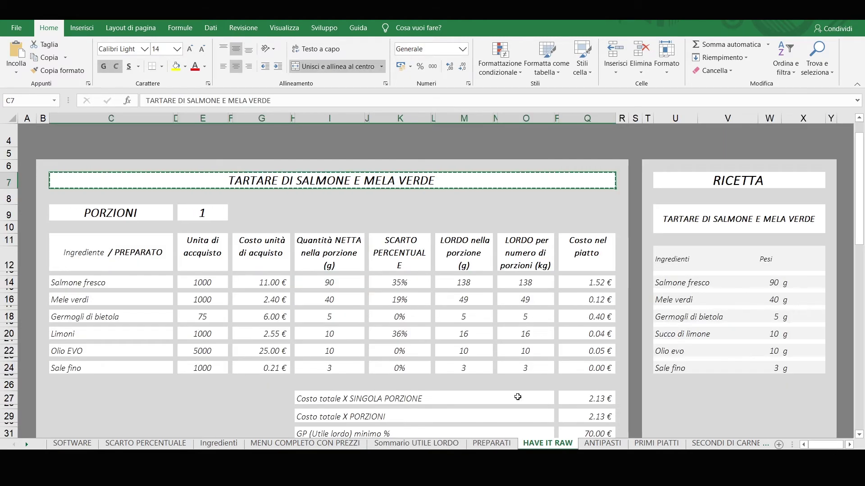
{"action": "scroll", "coordinate": [513, 378], "scroll_direction": "down", "scroll_amount": 3}
{"action": "left_click", "coordinate": [573, 349]}
{"action": "right_click", "coordinate": [573, 348]}
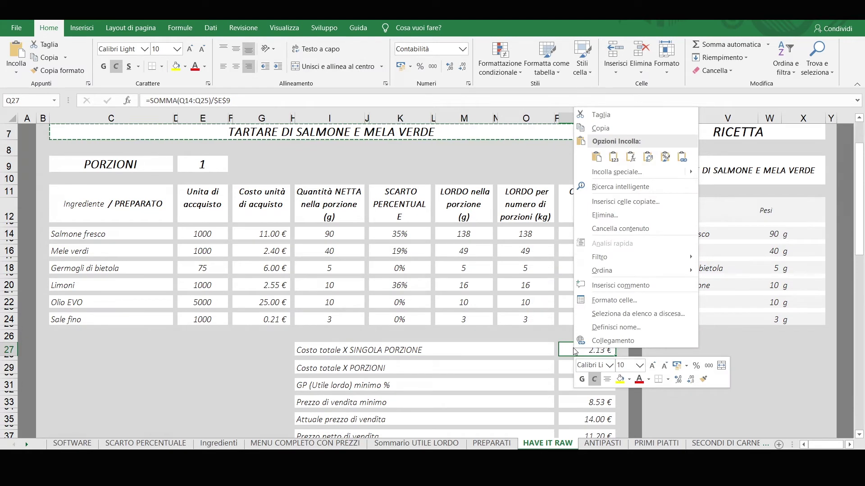
{"action": "left_click", "coordinate": [594, 128]}
{"action": "left_click", "coordinate": [423, 443]}
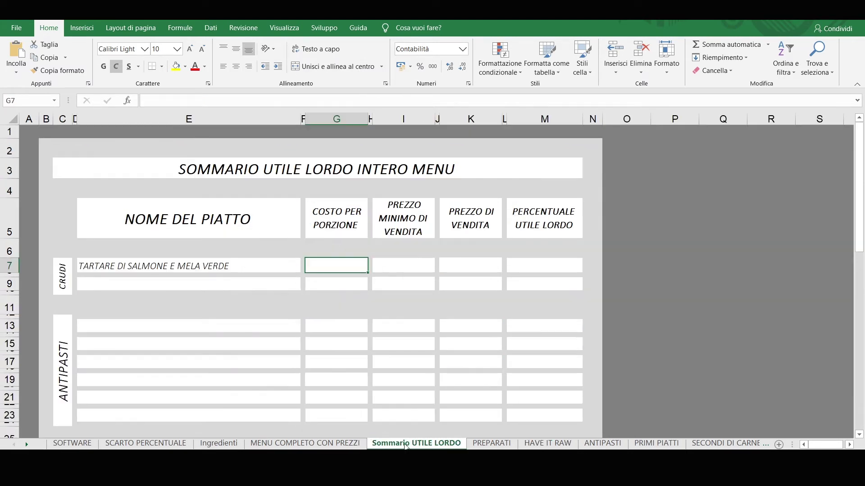
{"action": "right_click", "coordinate": [335, 269]}
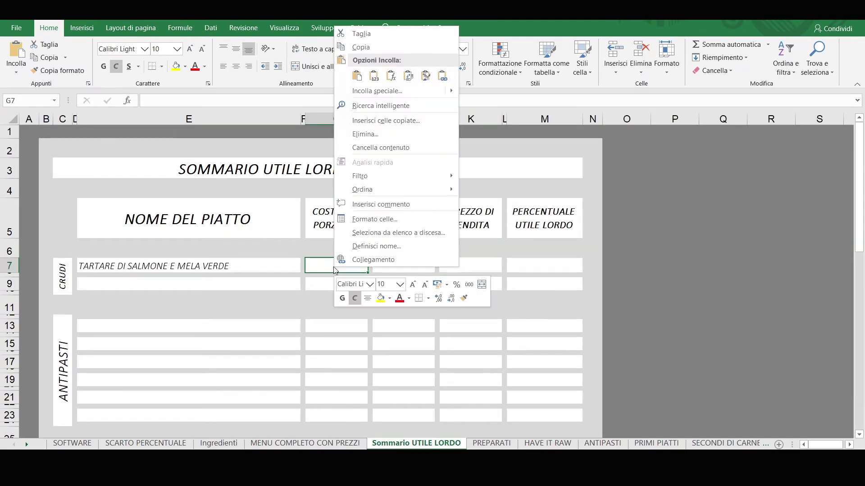
{"action": "left_click", "coordinate": [447, 79]}
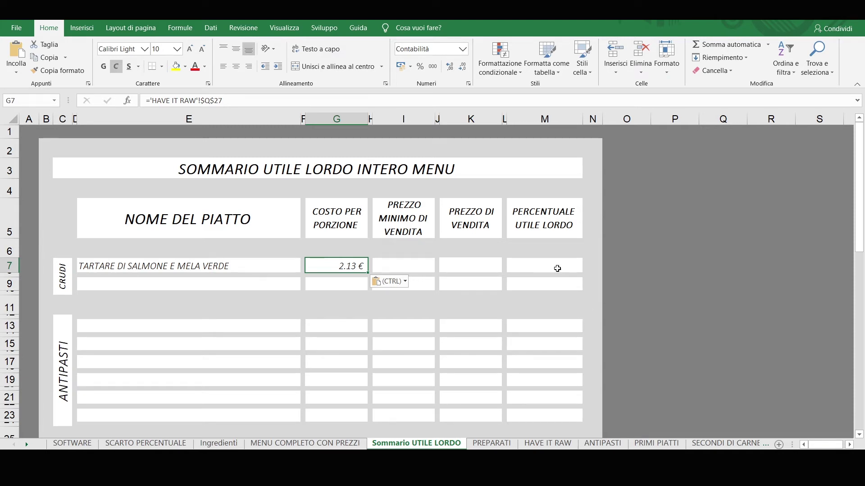
Enter 14 as the tartare's PREZZO DI VENDITA in the summary and paste it as a link into Attuale prezzo di vendita on HAVE IT RAW.
{"action": "left_click", "coordinate": [470, 264]}
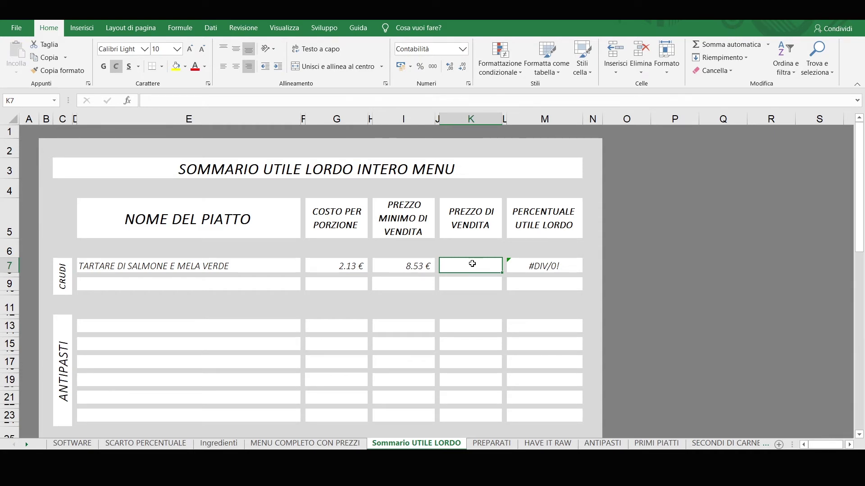
{"action": "type", "text": "14"}
{"action": "key", "text": "Return"}
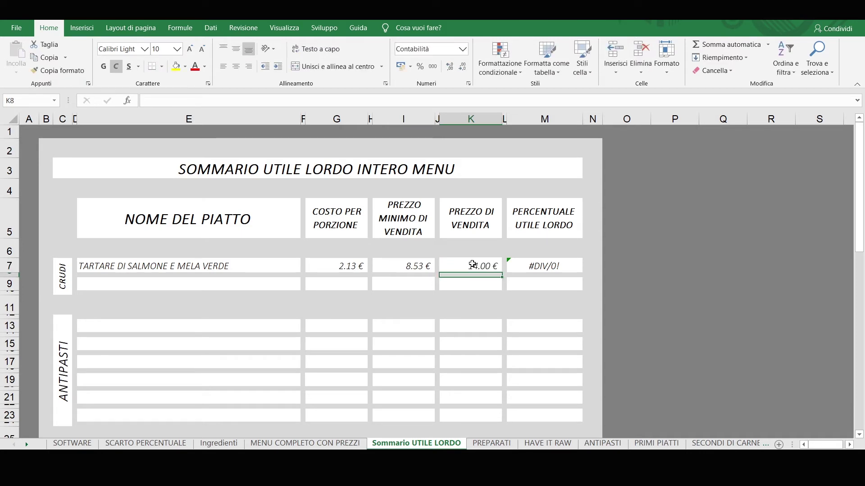
{"action": "left_click", "coordinate": [472, 265]}
{"action": "right_click", "coordinate": [472, 264]}
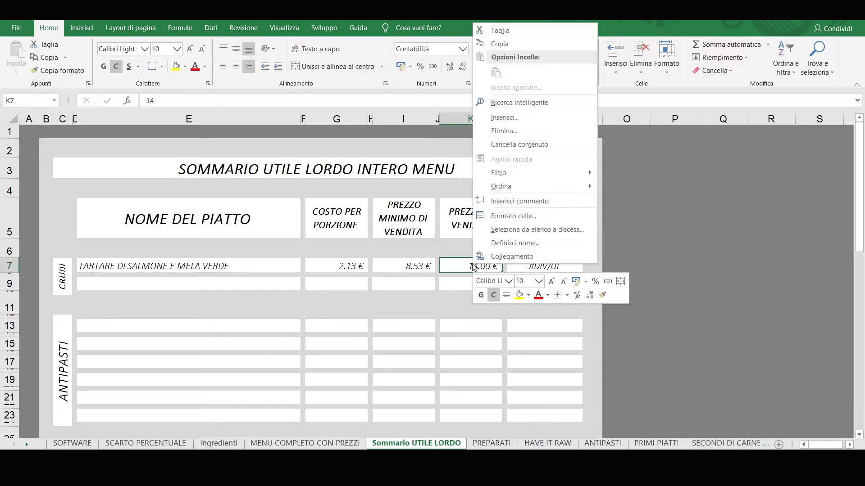
{"action": "left_click", "coordinate": [500, 44]}
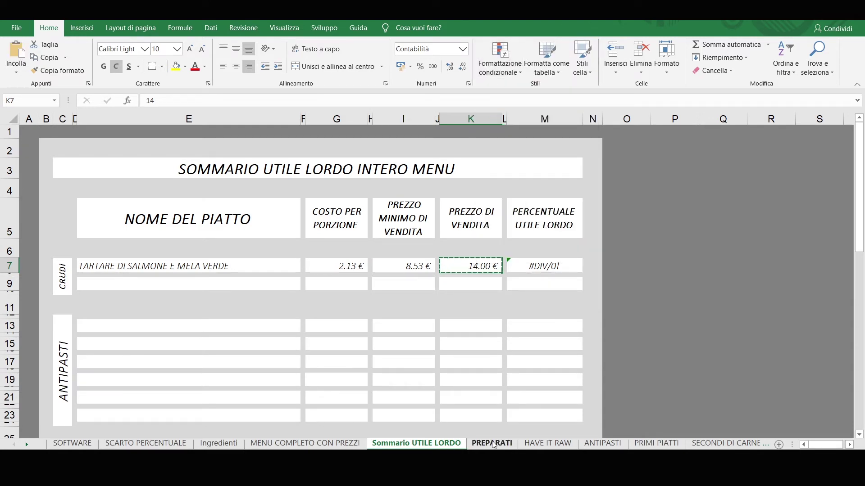
{"action": "left_click", "coordinate": [547, 443]}
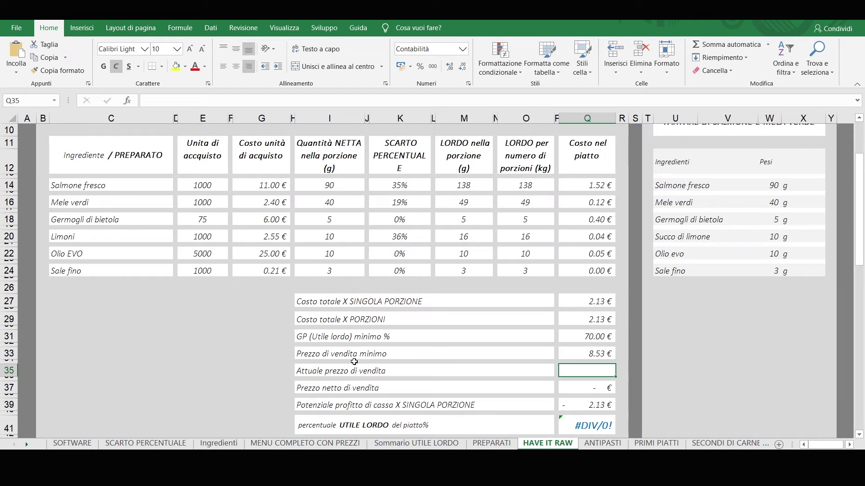
{"action": "right_click", "coordinate": [573, 369]}
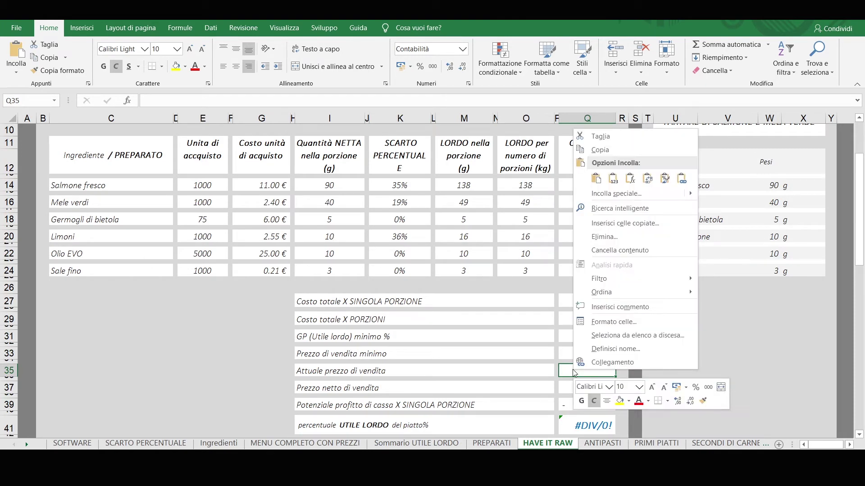
{"action": "left_click", "coordinate": [680, 180]}
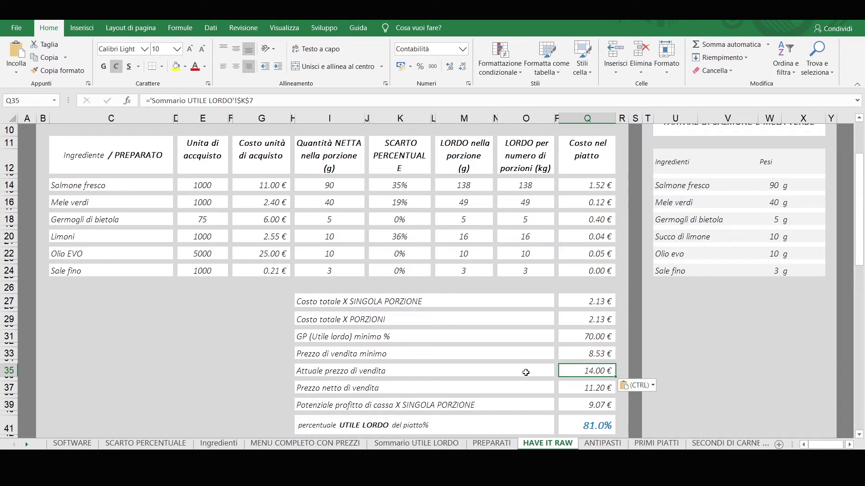
On the Sommario UTILE LORDO sheet, set the tartare's PREZZO DI VENDITA to 16 and check its PERCENTUALE UTILE LORDO.
{"action": "key", "text": "ctrl+Page_Up"}
{"action": "key", "text": "ctrl+Page_Up"}
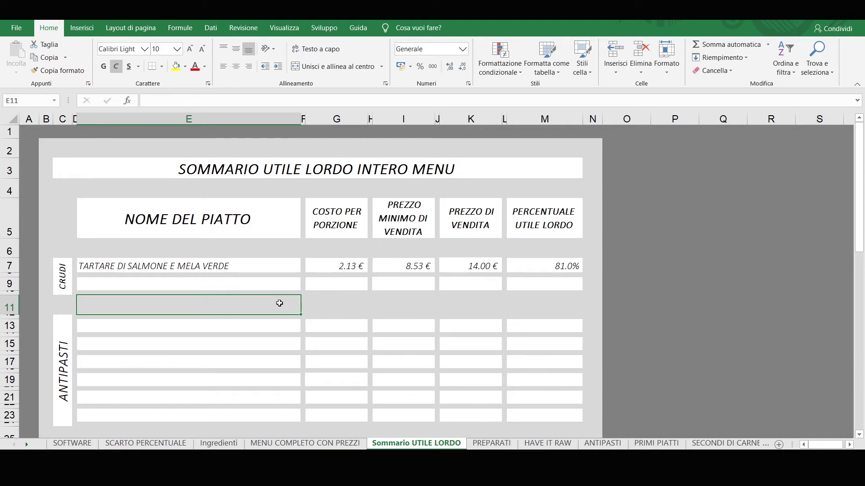
{"action": "left_click", "coordinate": [545, 266]}
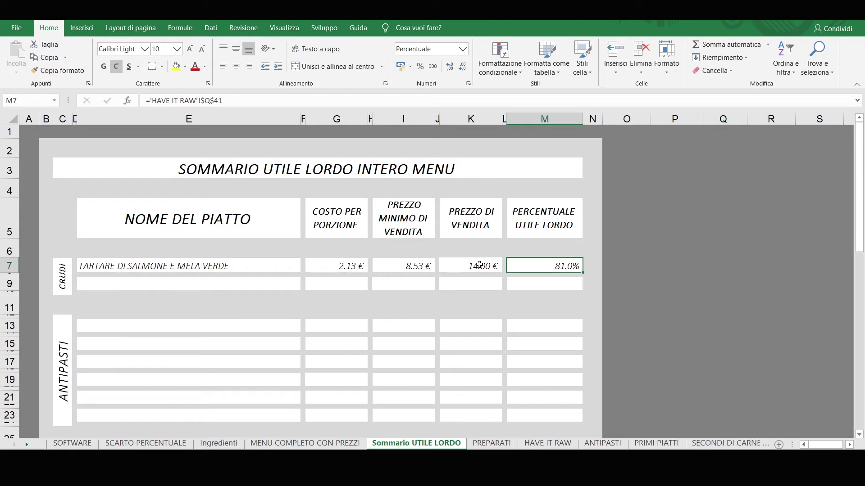
{"action": "left_click", "coordinate": [480, 265]}
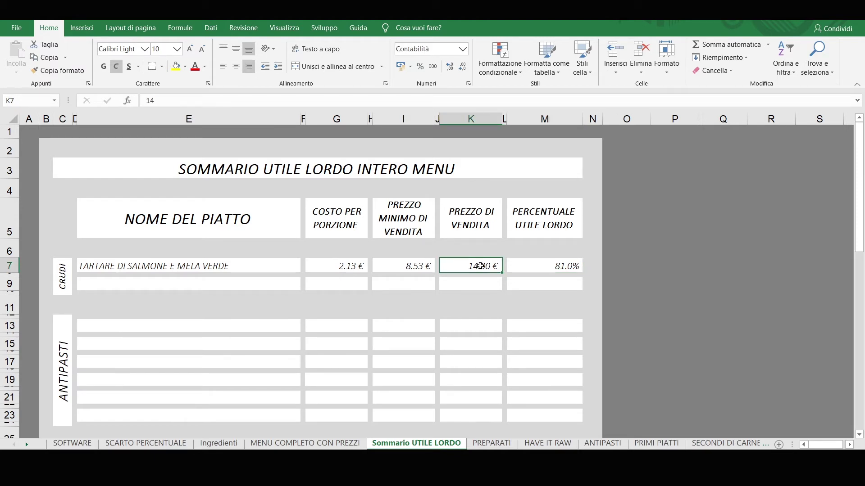
{"action": "type", "text": "16"}
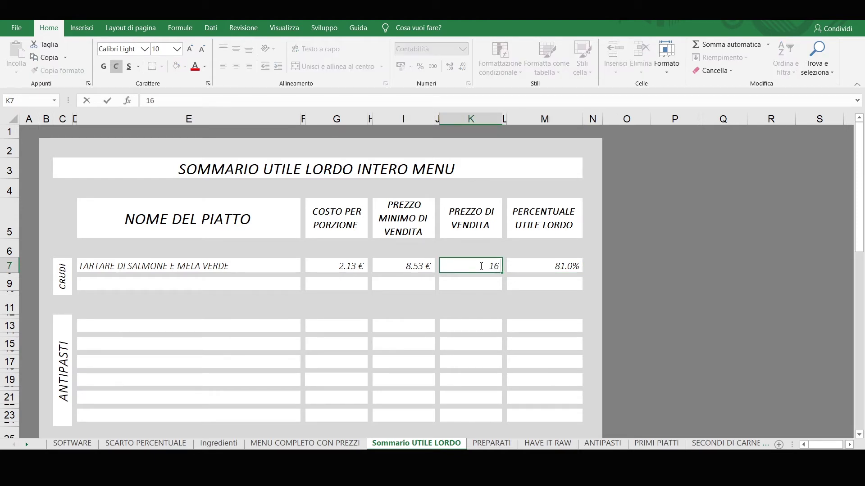
{"action": "key", "text": "Return"}
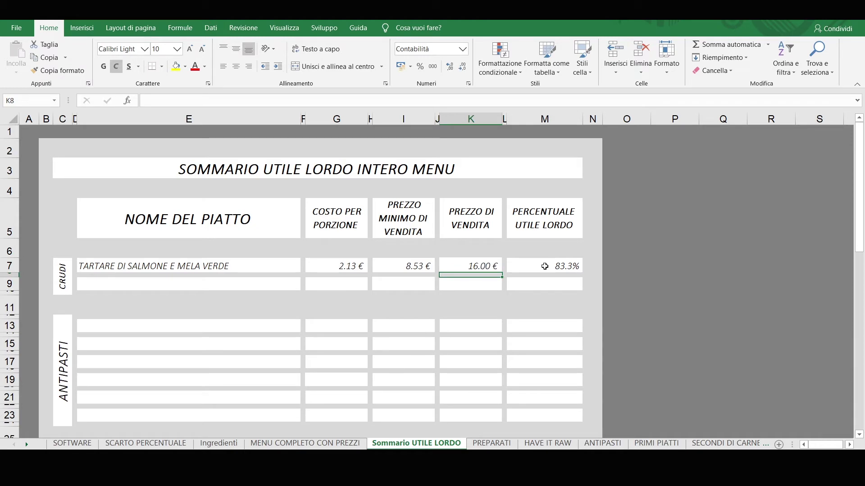
{"action": "left_click", "coordinate": [544, 266]}
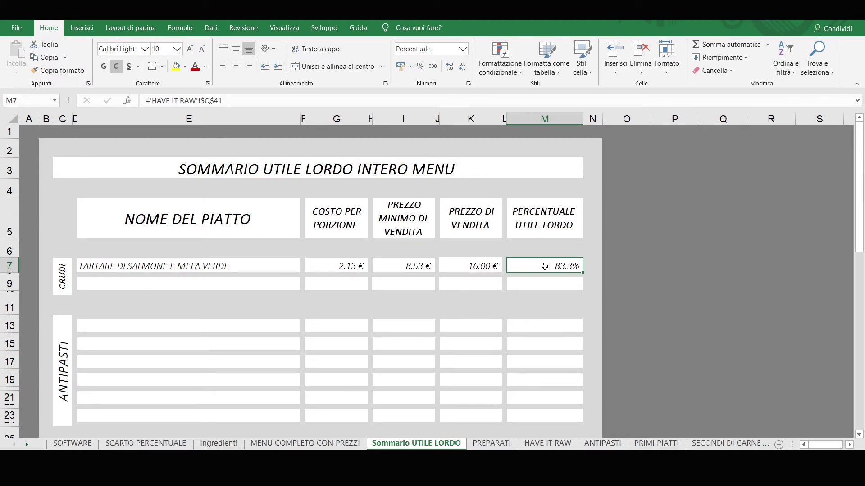
Examine the first CRUDI dish name and selling price cells on the MENU COMPLETO CON PREZZI sheet.
{"action": "key", "text": "ctrl+Page_Up"}
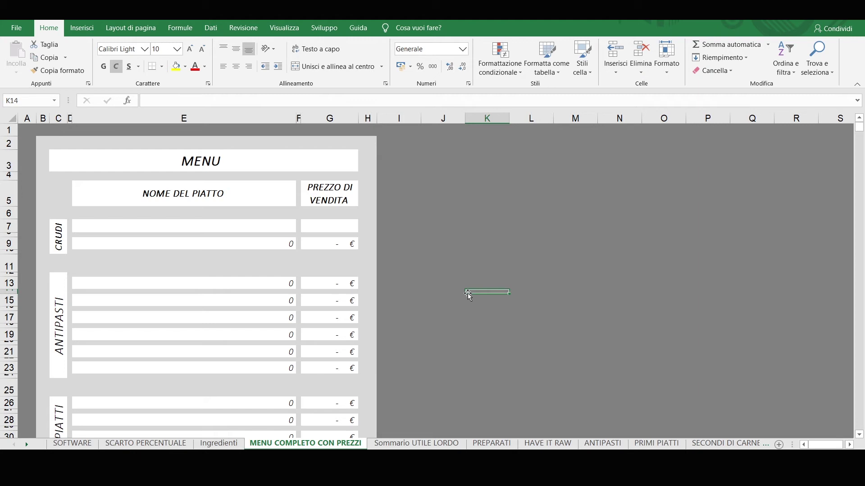
{"action": "left_click", "coordinate": [250, 231]}
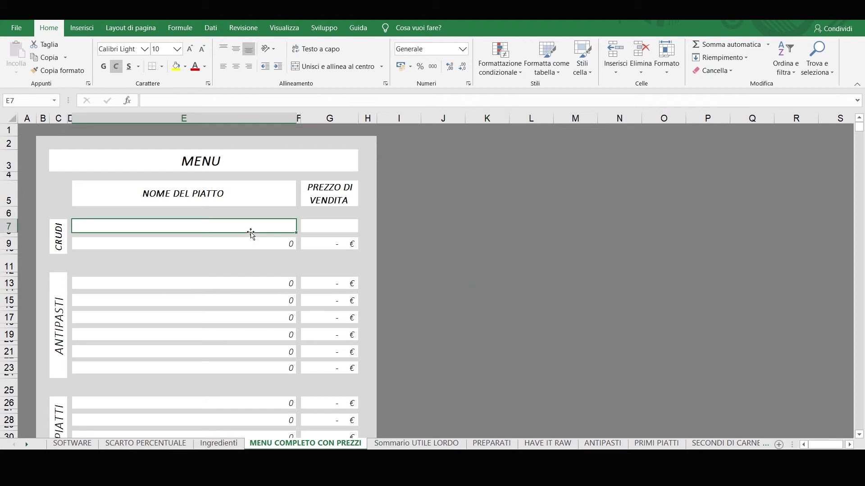
{"action": "left_click", "coordinate": [338, 230]}
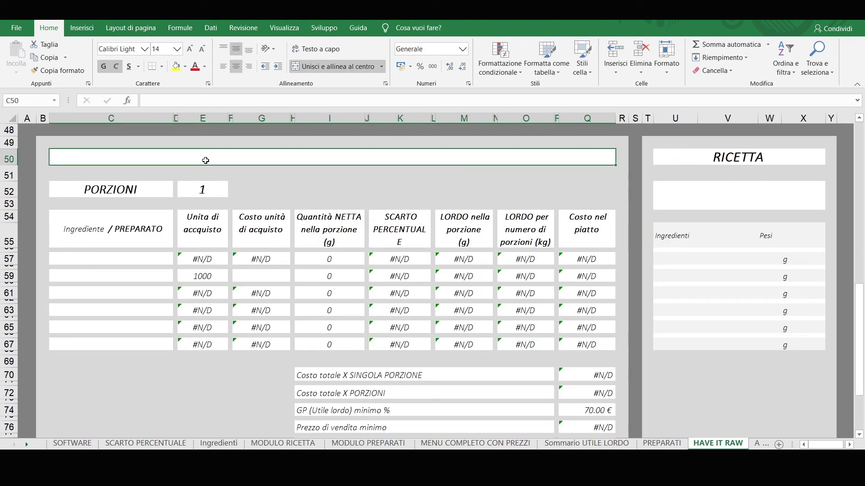
Title the second HAVE IT RAW dish TARTARE DI TONNO E GUACAMOLE and enter its recipe ingredients, from Tonno Fresco 90 g to Lime 20 g.
{"action": "key", "text": "ctrl+v"}
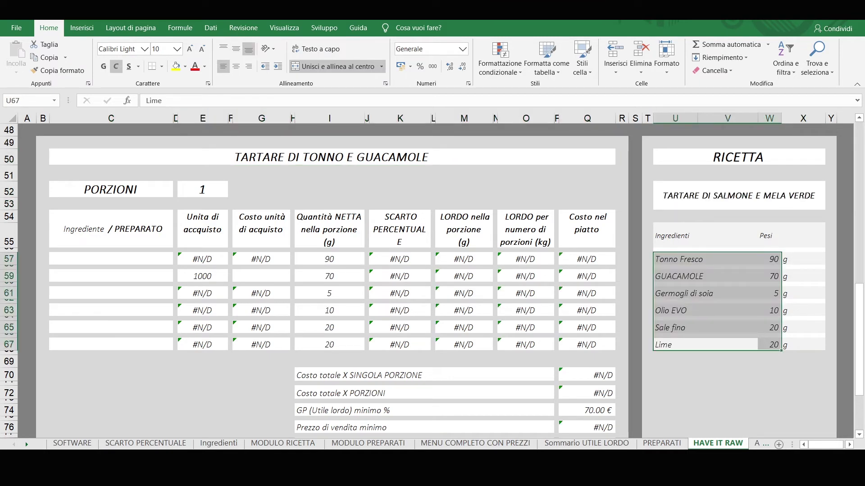
{"action": "left_click", "coordinate": [690, 383]}
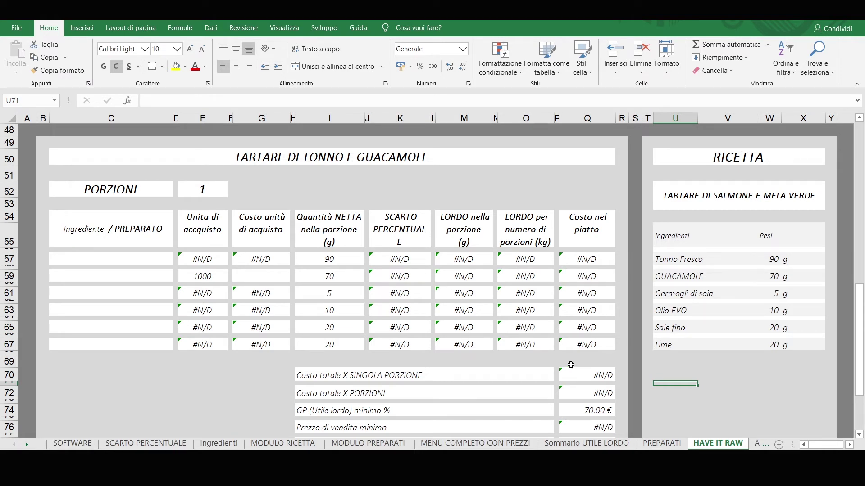
On the PREPARATI sheet, examine the blank preparation table's formulas for Costo per porzione, Quantita' in peso (g) and Costo per kilogrammo.
{"action": "left_click", "coordinate": [690, 283]}
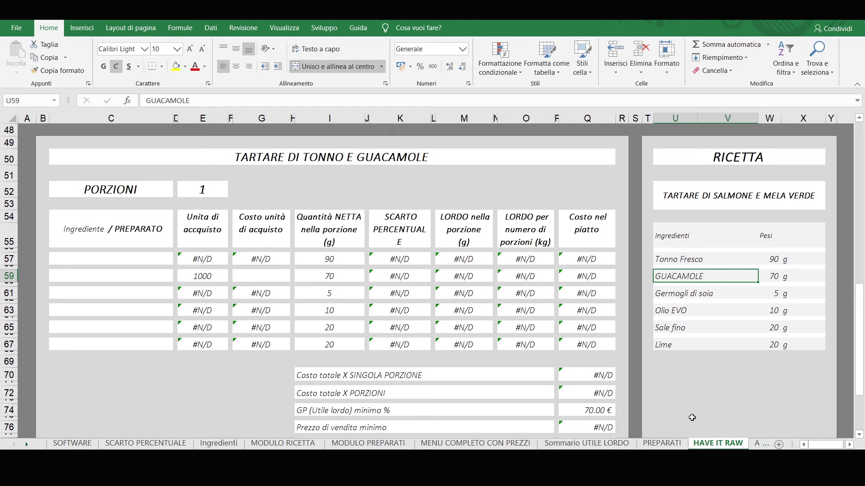
{"action": "left_click", "coordinate": [660, 443]}
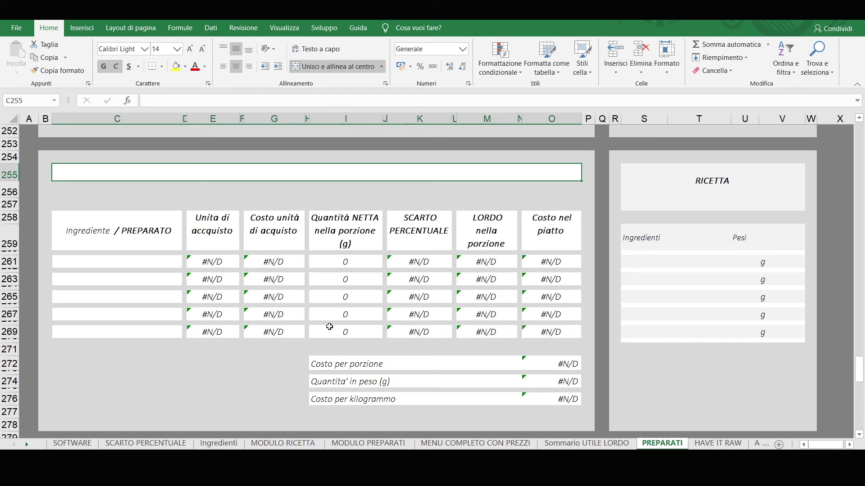
{"action": "left_click", "coordinate": [552, 364]}
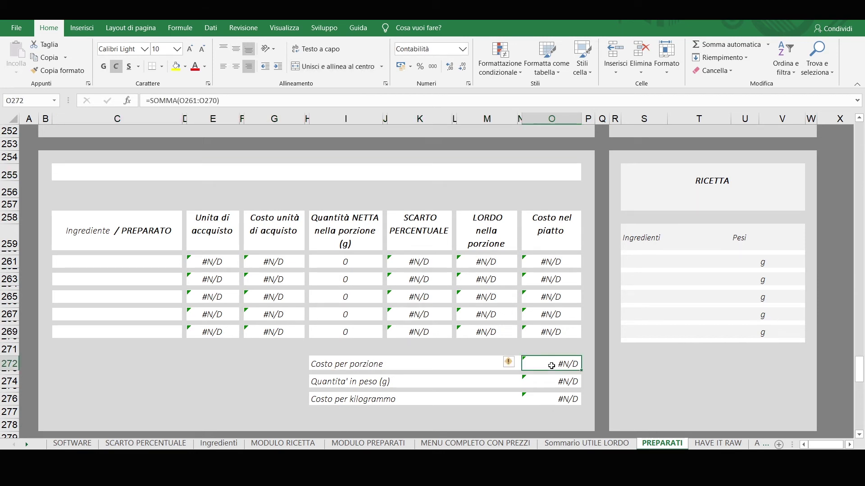
{"action": "left_click_drag", "start_coordinate": [546, 257], "coordinate": [550, 333]}
{"action": "left_click", "coordinate": [556, 382]}
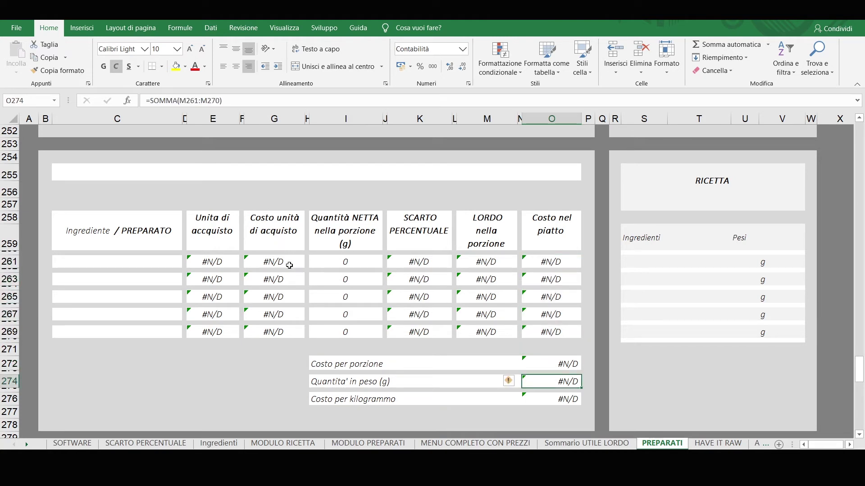
{"action": "left_click_drag", "start_coordinate": [485, 262], "coordinate": [480, 329]}
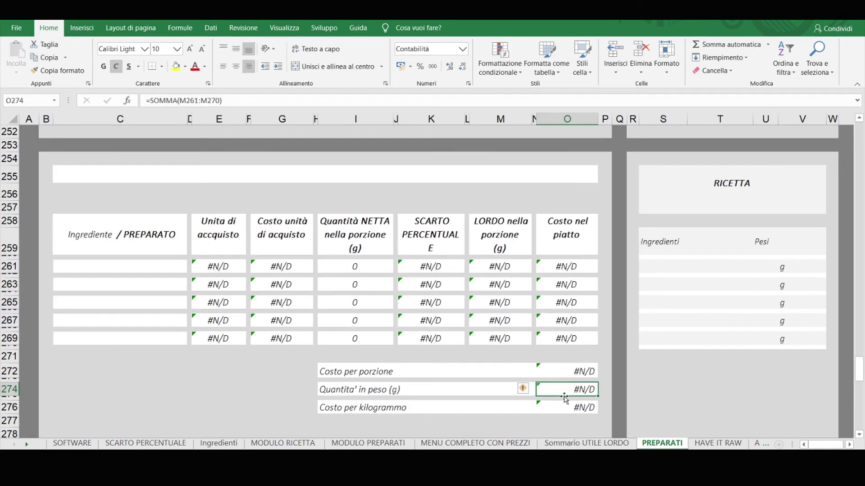
{"action": "left_click", "coordinate": [562, 413]}
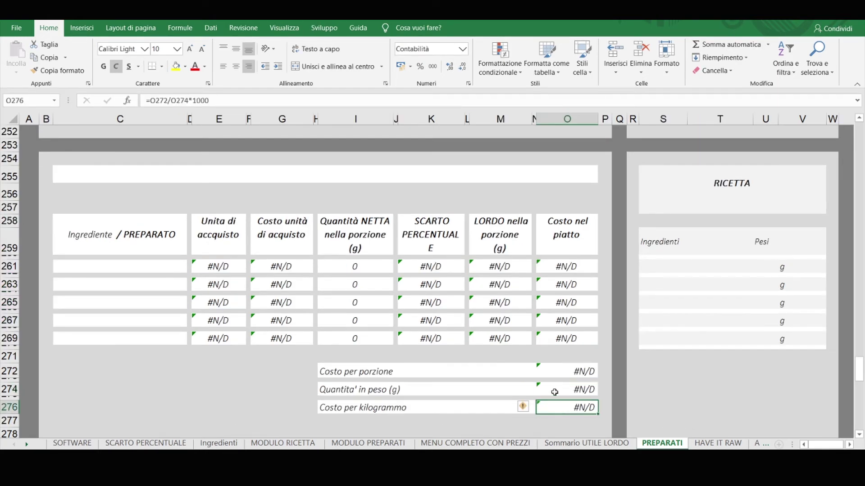
{"action": "left_click", "coordinate": [406, 101]}
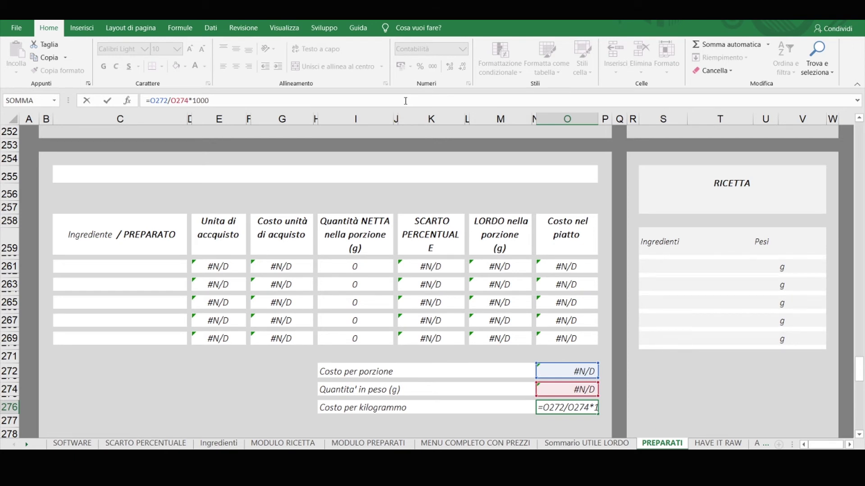
Title the blank preparation GUACAMOLE and enter its recipe: Avocado 1000 g, Cipolla rossa 100 g, Sale fino 2 g, Coriandolo 10 g, Lime 40 g.
{"action": "left_click", "coordinate": [222, 179]}
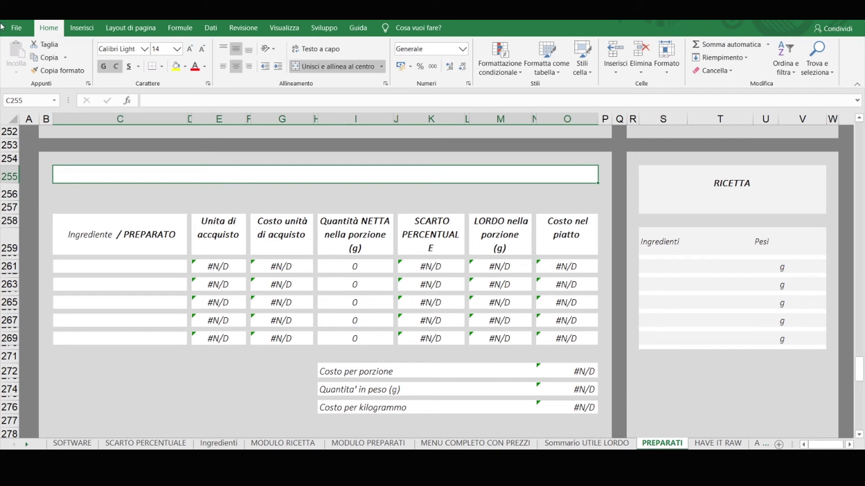
{"action": "type", "text": "GUACAMOLE"}
{"action": "left_click", "coordinate": [662, 266]}
{"action": "type", "text": "Avocado\t1000 Cipolla rossa\t100 Sale fino\t2 Coriandolo\t10 Lime\t40"}
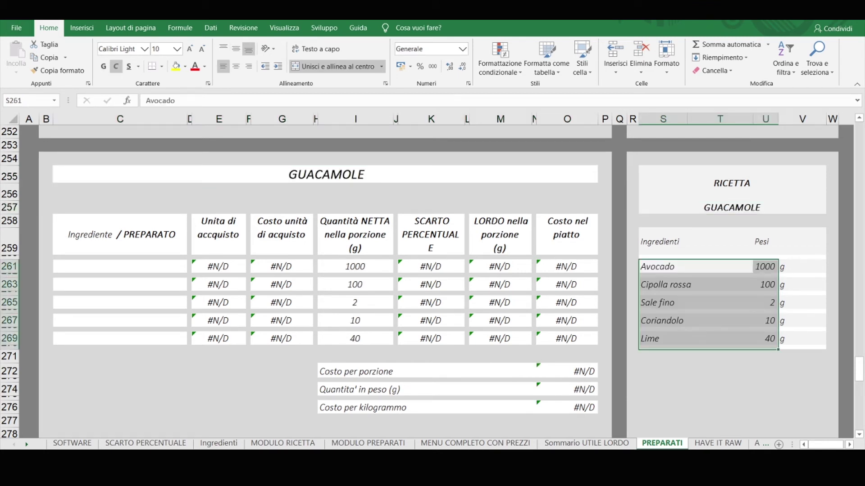
Fill the GUACAMOLE costing rows with Avocado, Cipolla rossa, Sale fino, Sale fino and Lime, and check the three cost summary cells.
{"action": "left_click", "coordinate": [120, 266]}
{"action": "type", "text": "Avocado Cipolla rossa Sale fino Sale fino Lime"}
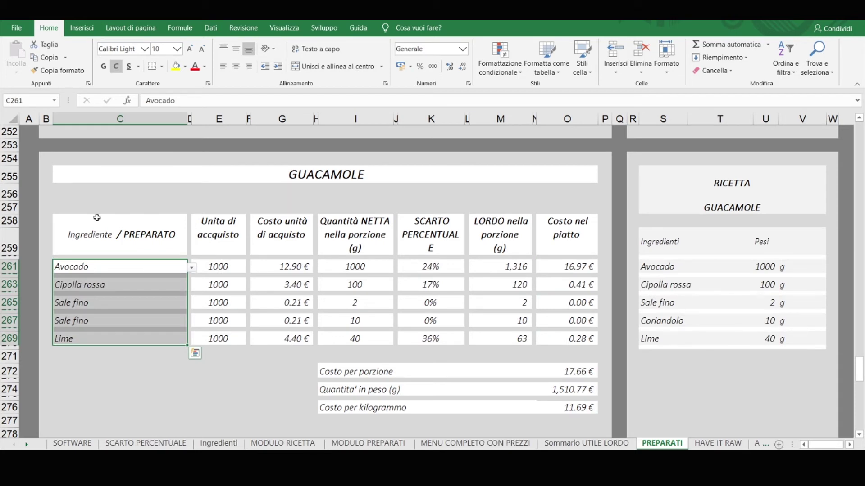
{"action": "key", "text": "Escape"}
{"action": "left_click", "coordinate": [594, 371]}
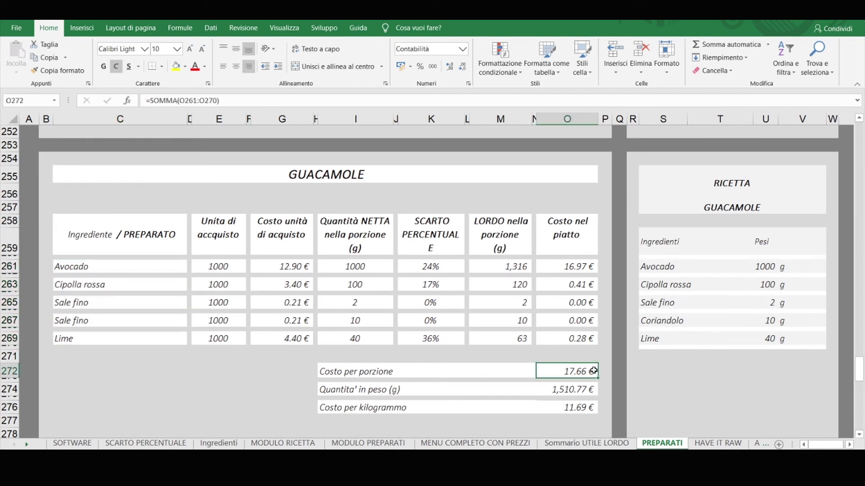
{"action": "left_click", "coordinate": [568, 390]}
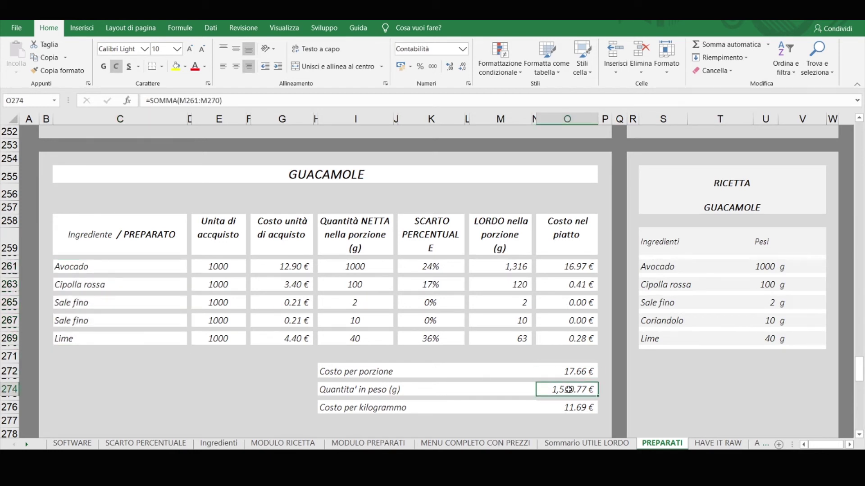
{"action": "left_click", "coordinate": [545, 408]}
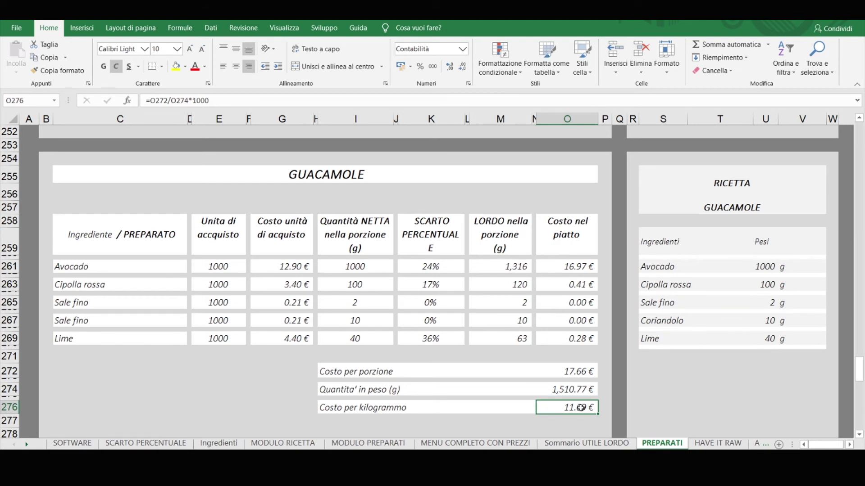
On the HAVE IT RAW sheet, undo the last two deletions to restore the tuna tartare's ingredient names, including GUACAMOLE.
{"action": "left_click", "coordinate": [716, 443]}
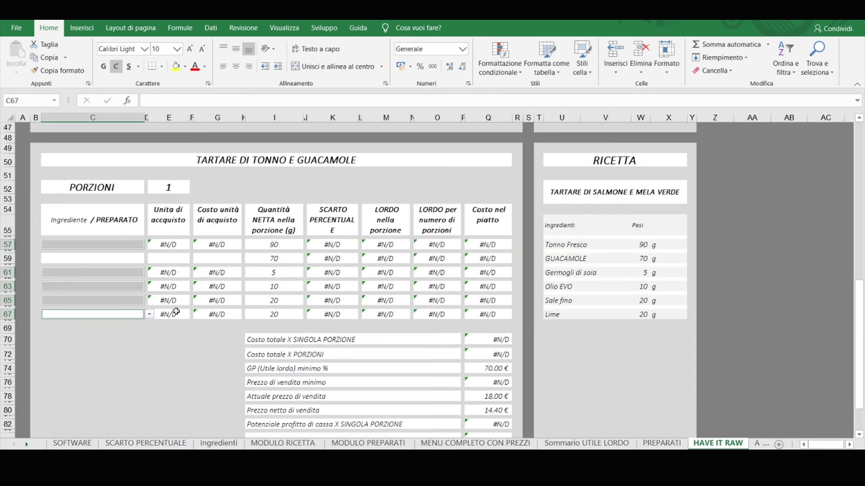
{"action": "left_click", "coordinate": [175, 355]}
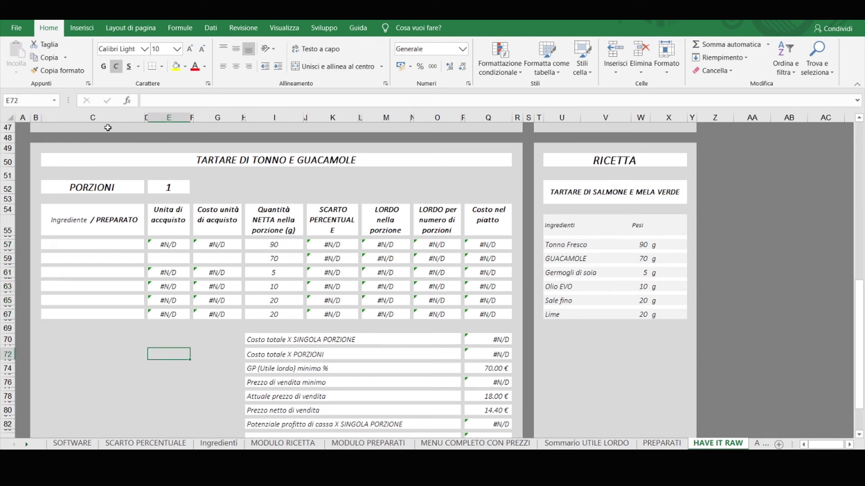
{"action": "key", "text": "ctrl+z"}
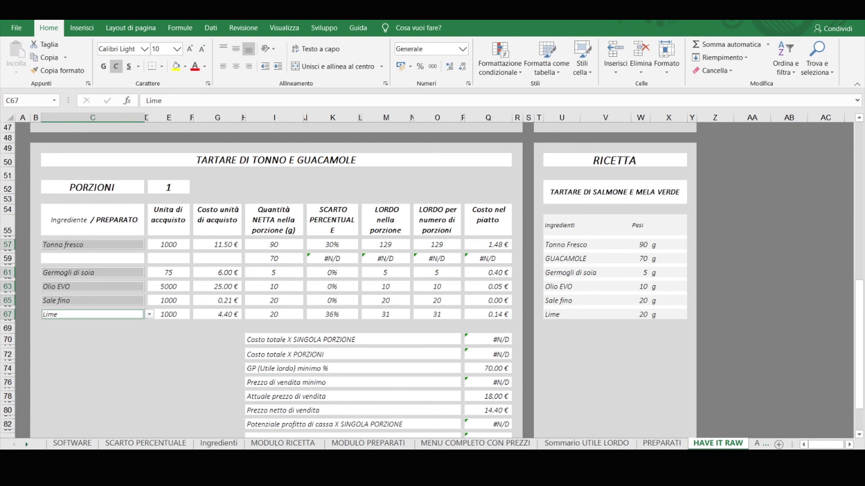
{"action": "key", "text": "ctrl+z"}
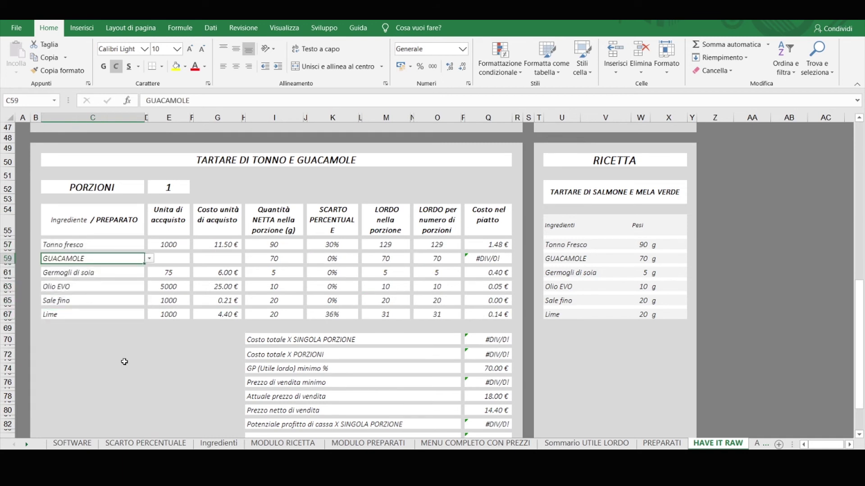
Set the Unita di accquisto of the tuna tartare's GUACAMOLE row to 1000.
{"action": "left_click", "coordinate": [178, 258]}
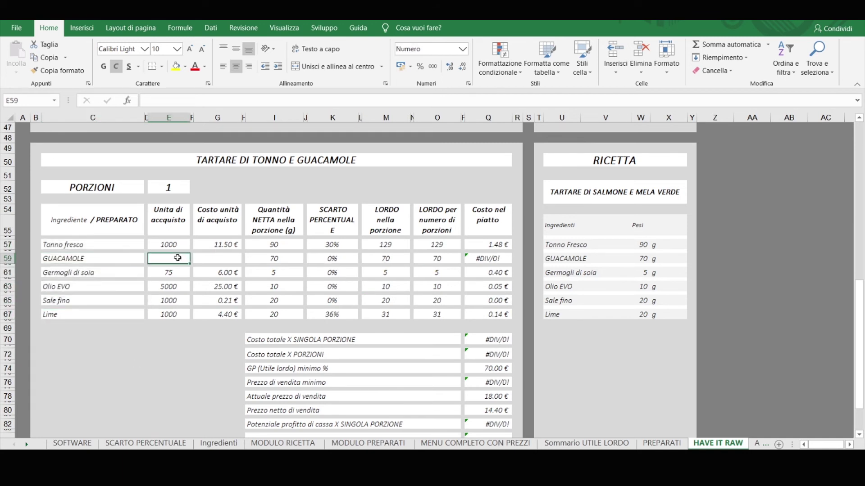
{"action": "type", "text": "1000"}
{"action": "left_click", "coordinate": [168, 367]}
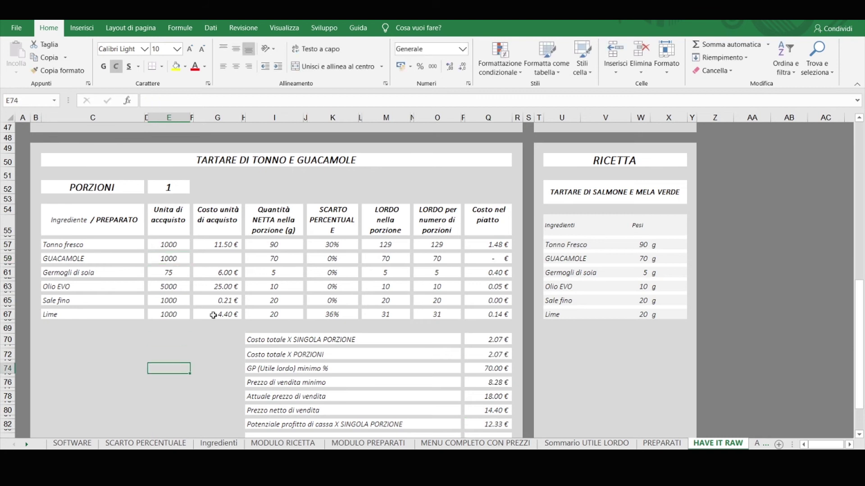
Copy GUACAMOLE's Costo per kilogrammo from PREPARATI and paste it as a link into its Costo unità di acquisto on HAVE IT RAW.
{"action": "left_click", "coordinate": [214, 256]}
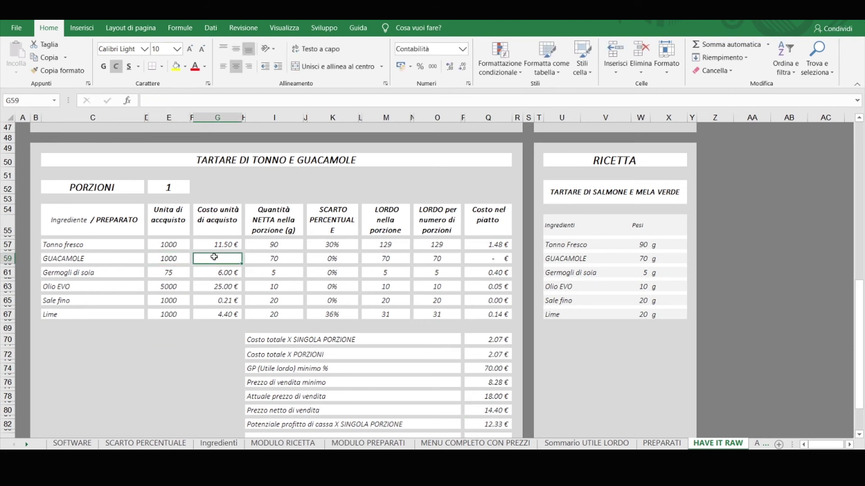
{"action": "left_click", "coordinate": [661, 443]}
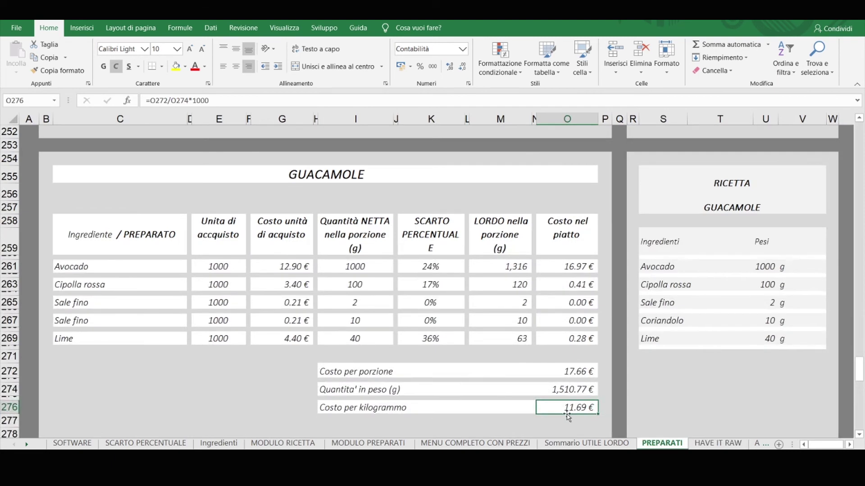
{"action": "right_click", "coordinate": [566, 408]}
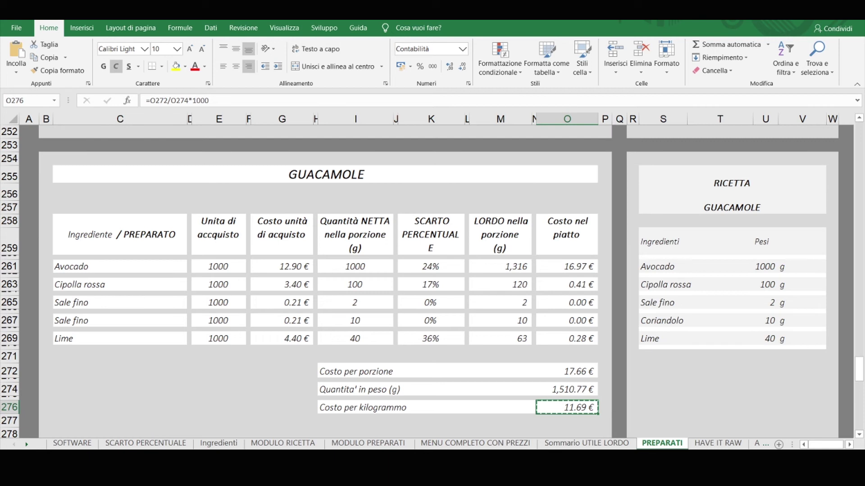
{"action": "left_click", "coordinate": [718, 443]}
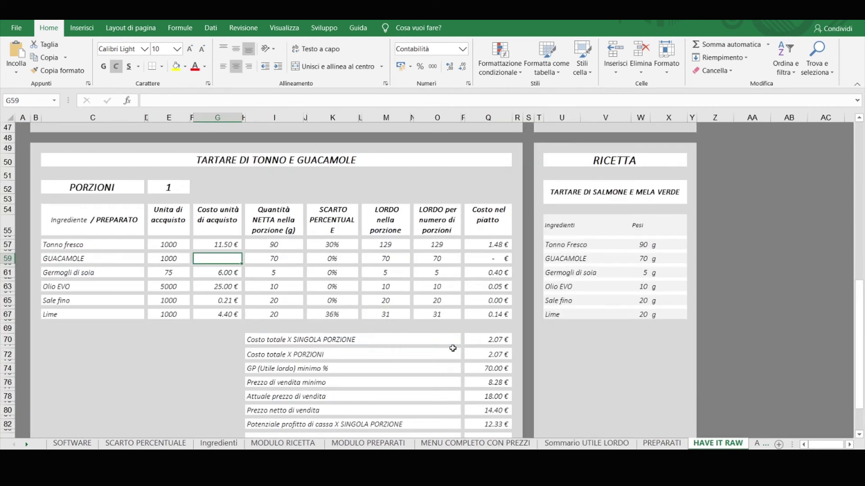
{"action": "right_click", "coordinate": [213, 262]}
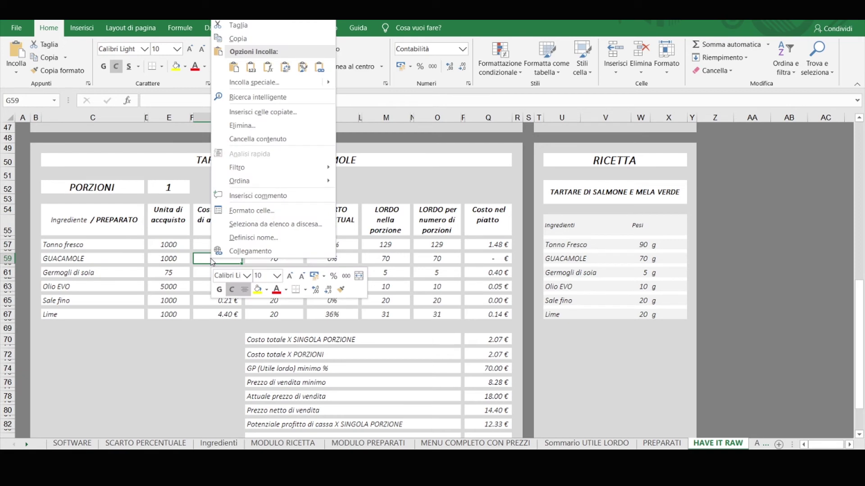
{"action": "left_click", "coordinate": [319, 67]}
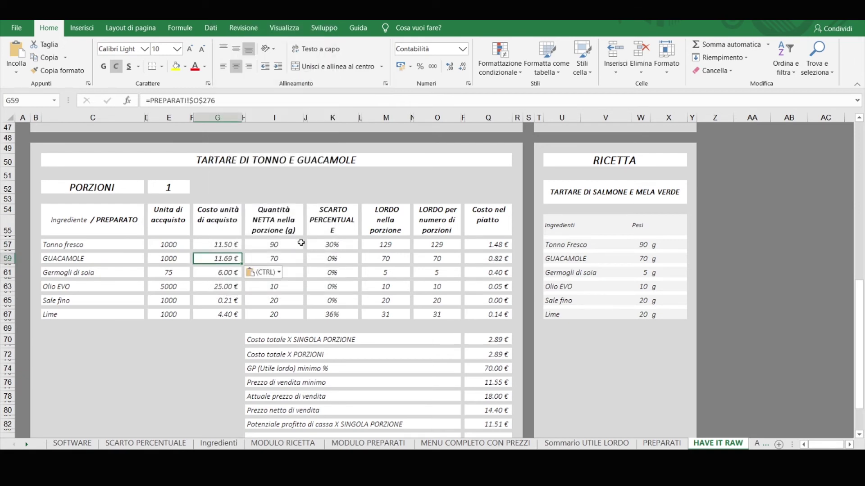
Check the tuna tartare's Costo totale X SINGOLA PORZIONE, Attuale prezzo di vendita and percentuale UTILE LORDO.
{"action": "scroll", "coordinate": [364, 314], "scroll_direction": "down", "scroll_amount": 2}
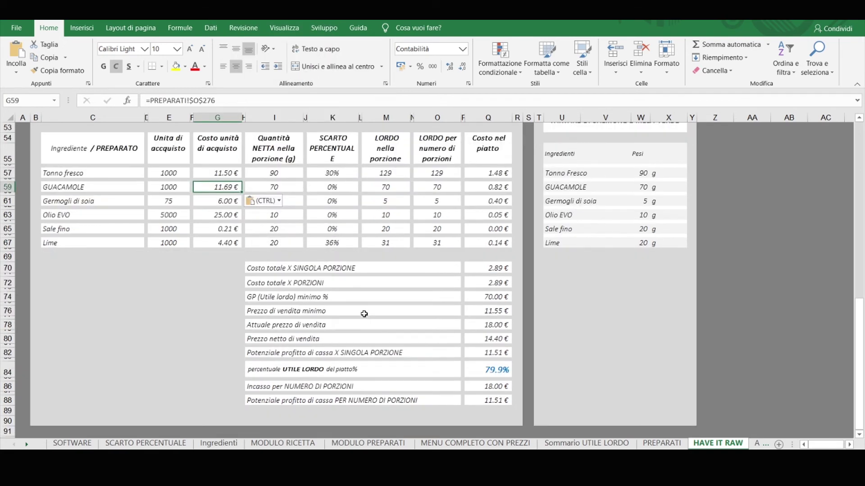
{"action": "scroll", "coordinate": [364, 314], "scroll_direction": "up", "scroll_amount": 1}
{"action": "left_click", "coordinate": [496, 309]}
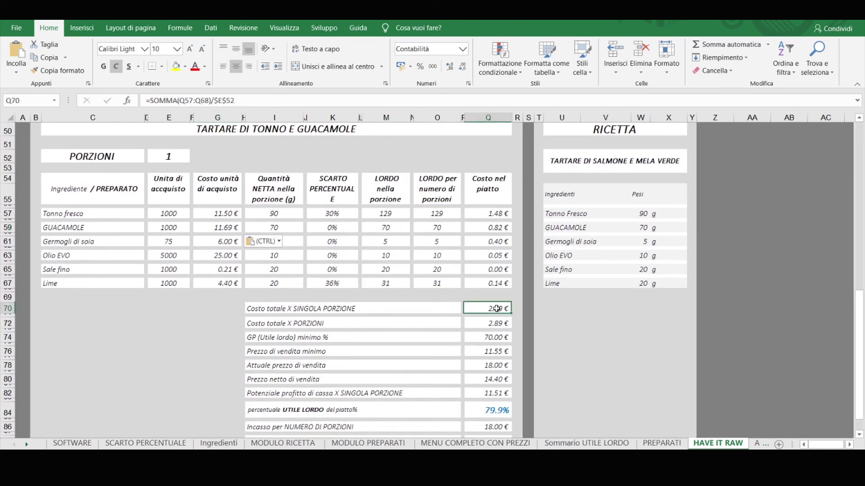
{"action": "left_click", "coordinate": [476, 369]}
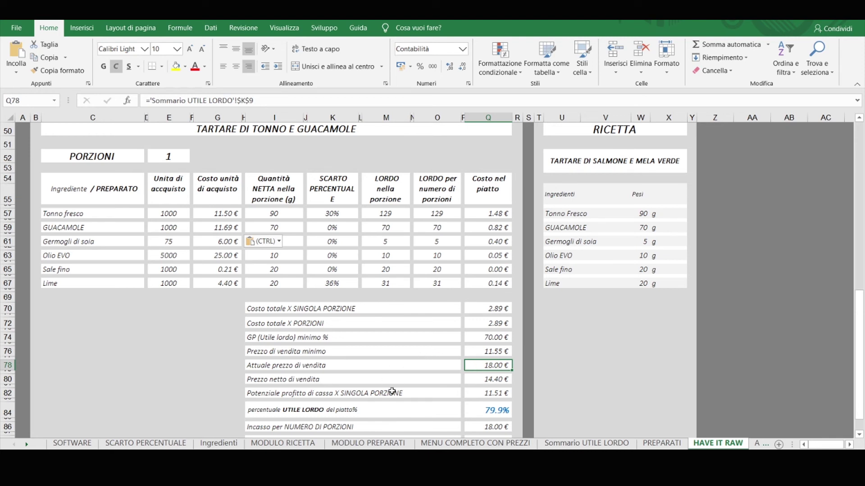
{"action": "left_click", "coordinate": [500, 412]}
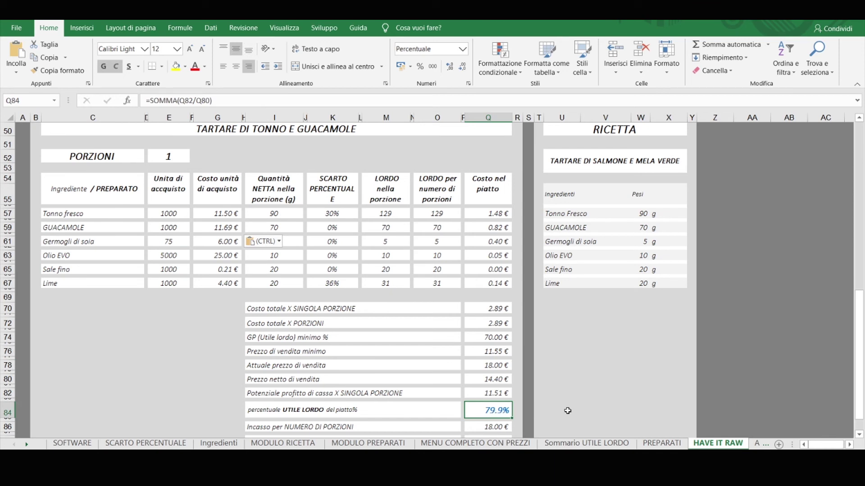
Examine the completed dish costing tables on the ANTIPASTI and PRIMI PIATTI sheets.
{"action": "left_click", "coordinate": [186, 427]}
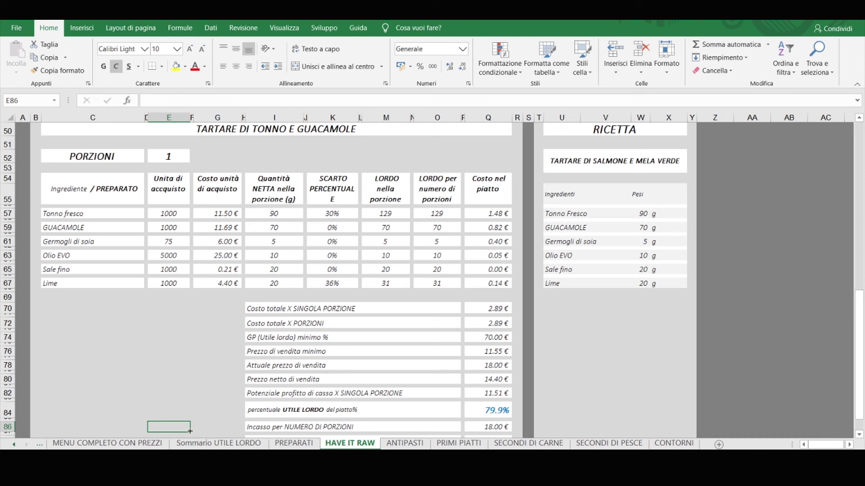
{"action": "left_click", "coordinate": [418, 445]}
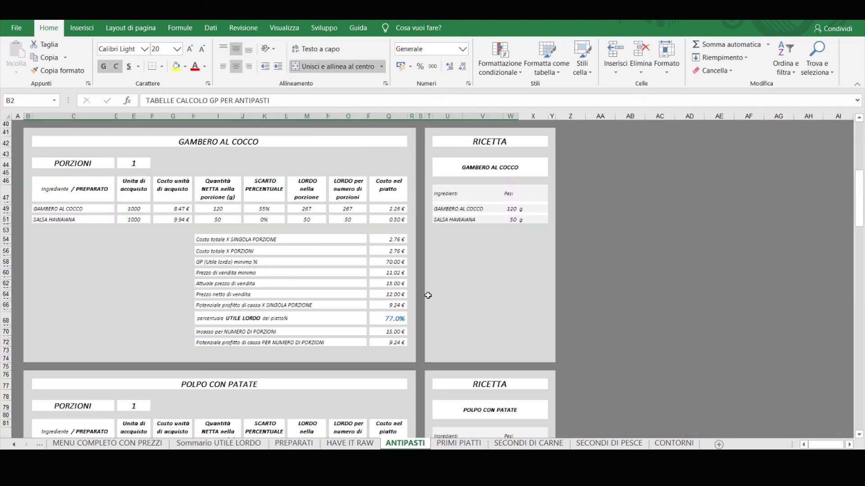
{"action": "scroll", "coordinate": [428, 296], "scroll_direction": "up", "scroll_amount": 13}
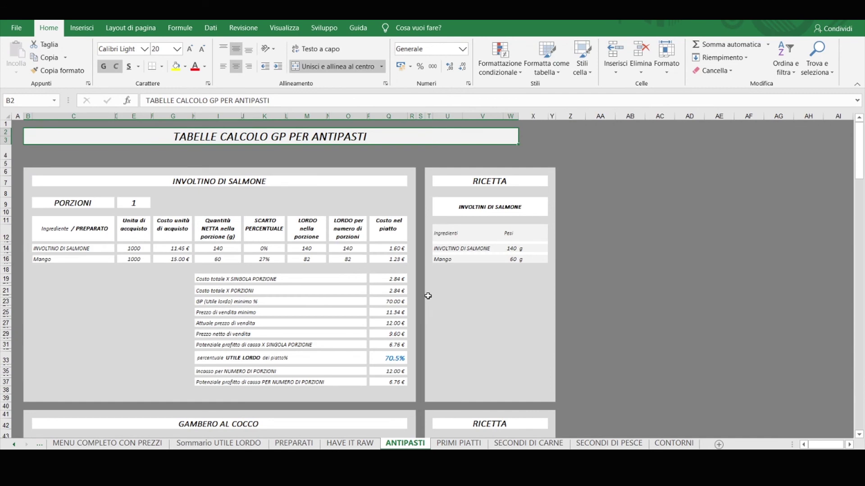
{"action": "left_click", "coordinate": [458, 444]}
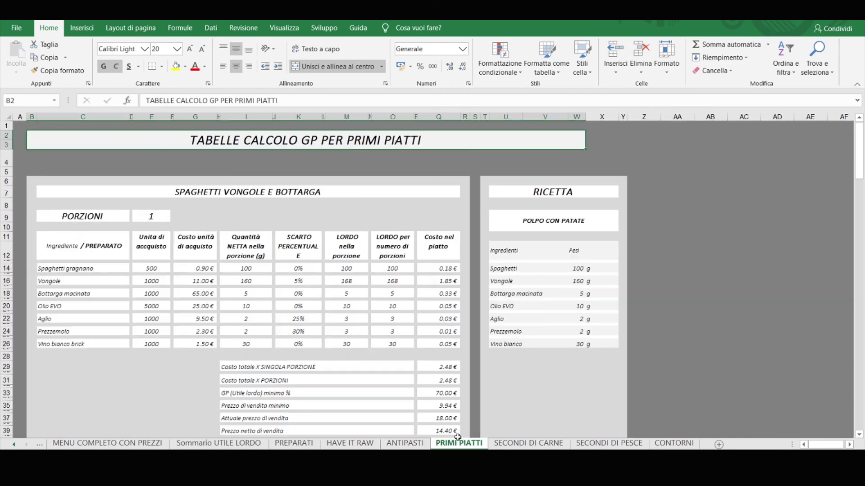
{"action": "scroll", "coordinate": [436, 362], "scroll_direction": "down", "scroll_amount": 5}
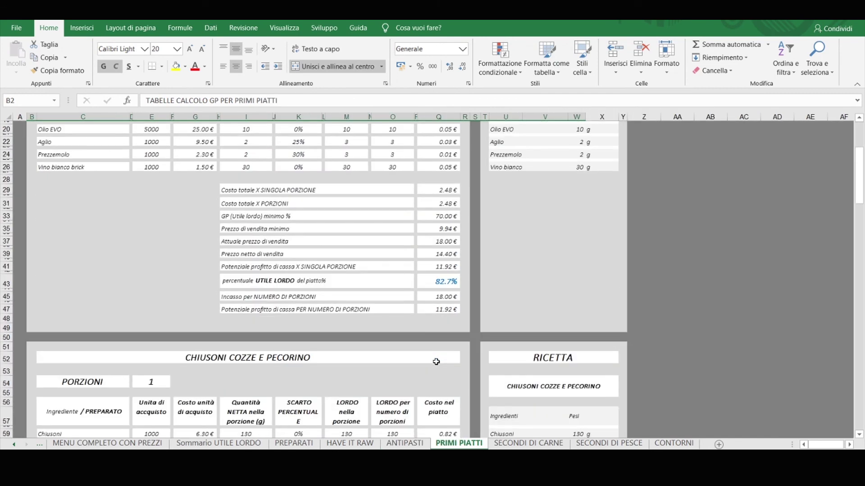
{"action": "scroll", "coordinate": [436, 363], "scroll_direction": "down", "scroll_amount": 3}
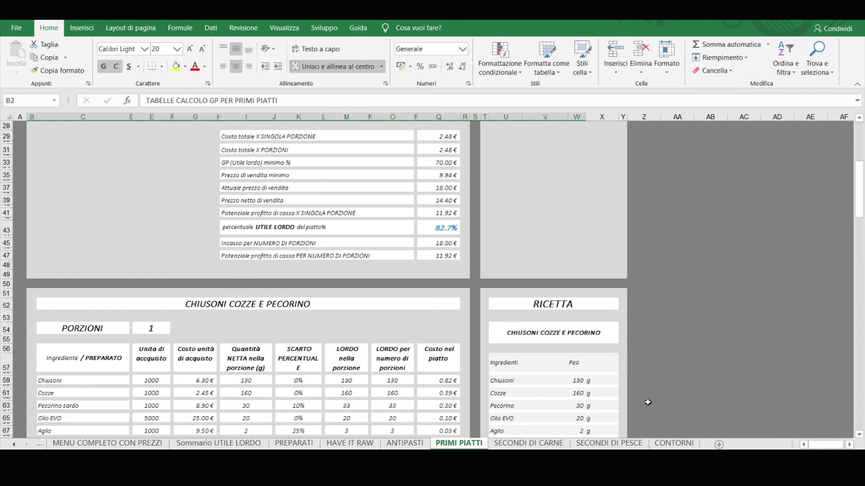
Review the two tartare dishes' names, PREZZO DI VENDITA and PERCENTUALE UTILE LORDO on the Sommario UTILE LORDO sheet.
{"action": "scroll", "coordinate": [647, 402], "scroll_direction": "up", "scroll_amount": 9}
{"action": "left_click", "coordinate": [505, 418]}
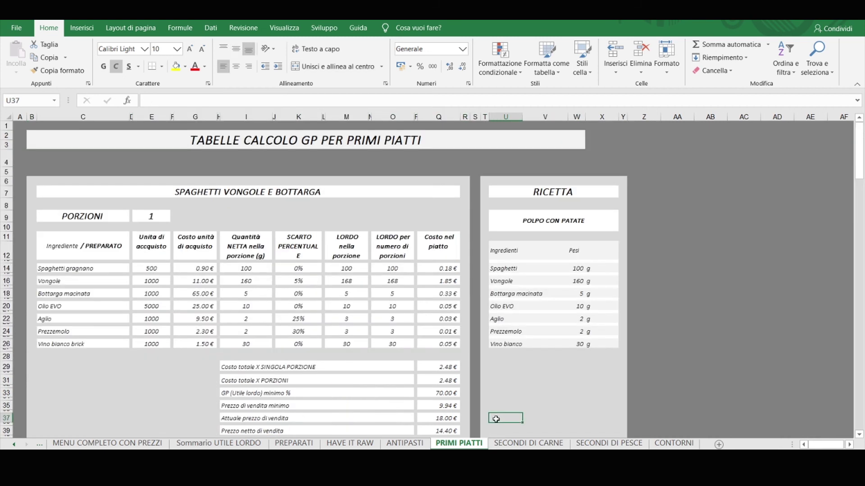
{"action": "left_click", "coordinate": [253, 444]}
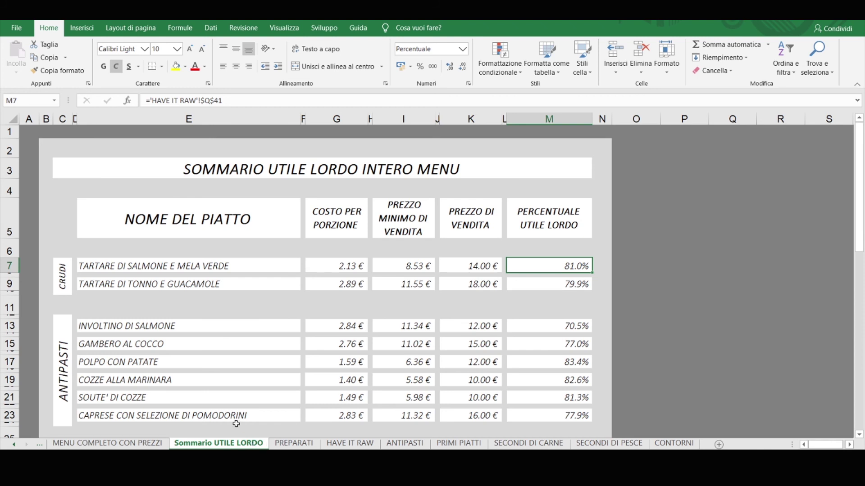
{"action": "left_click", "coordinate": [178, 267]}
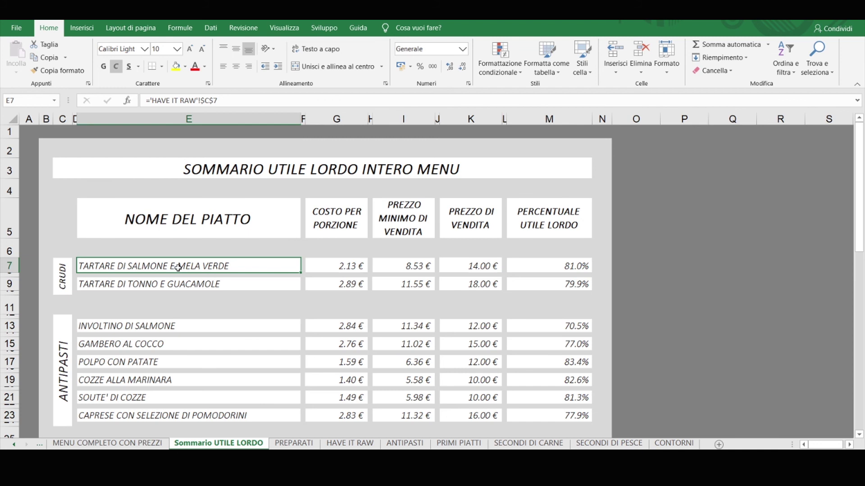
{"action": "left_click", "coordinate": [462, 265]}
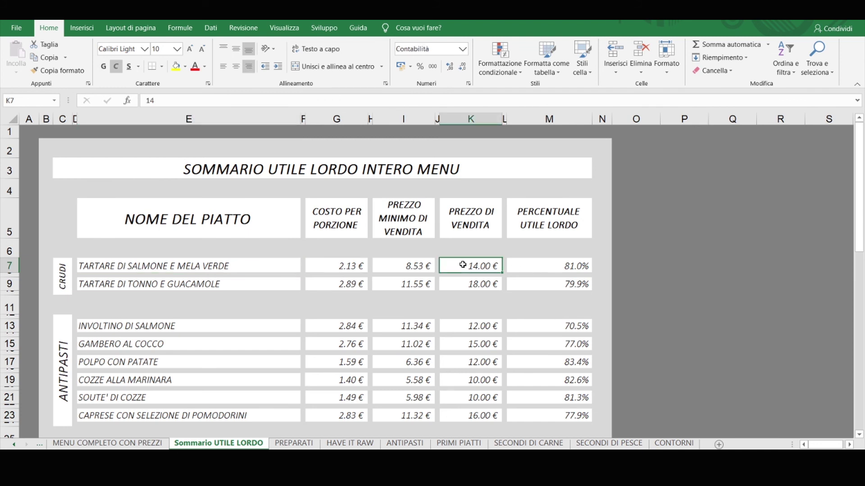
{"action": "left_click", "coordinate": [524, 270]}
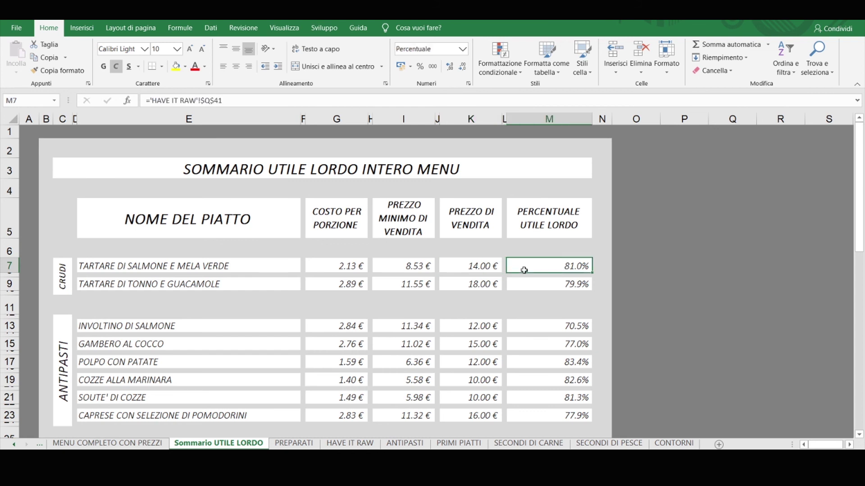
{"action": "left_click", "coordinate": [202, 290]}
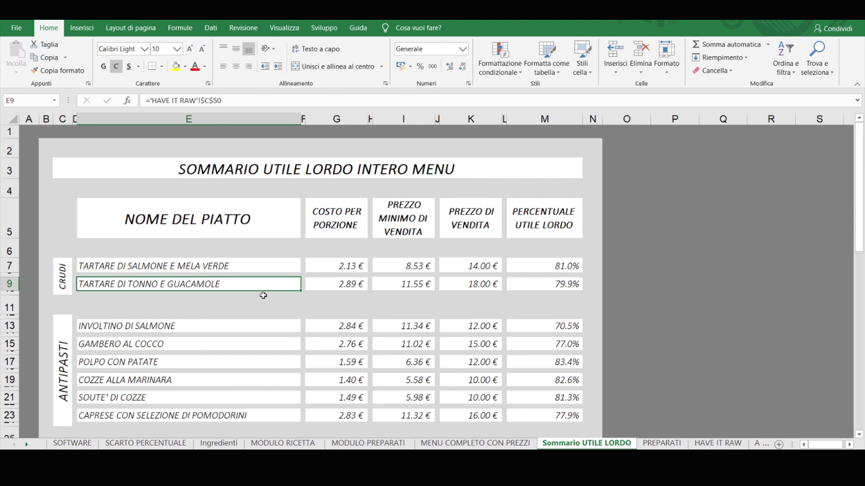
{"action": "left_click", "coordinate": [552, 267]}
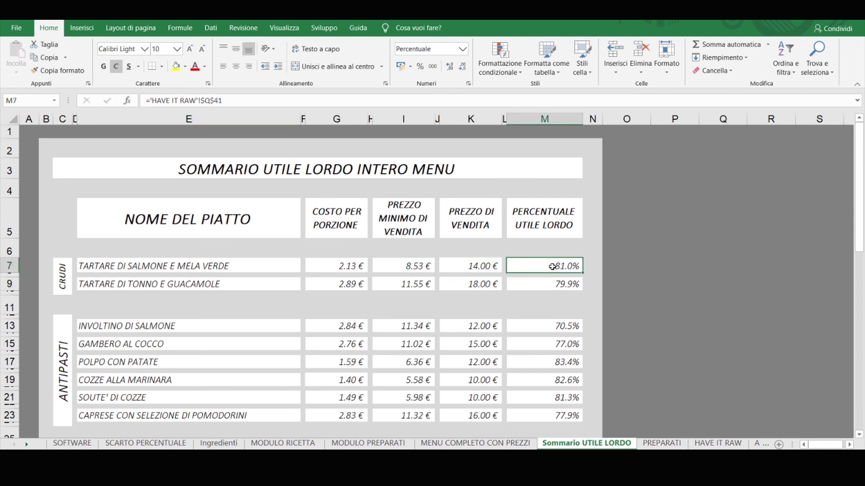
Review the remaining courses in the summary and inspect the PERCENTUALE UTILE LORDO INTERO MENU cell.
{"action": "scroll", "coordinate": [550, 267], "scroll_direction": "down", "scroll_amount": 5}
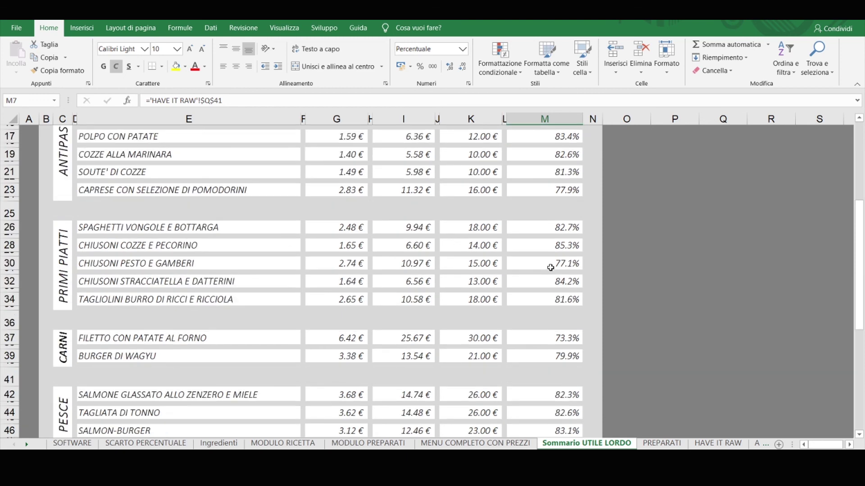
{"action": "scroll", "coordinate": [550, 267], "scroll_direction": "down", "scroll_amount": 5}
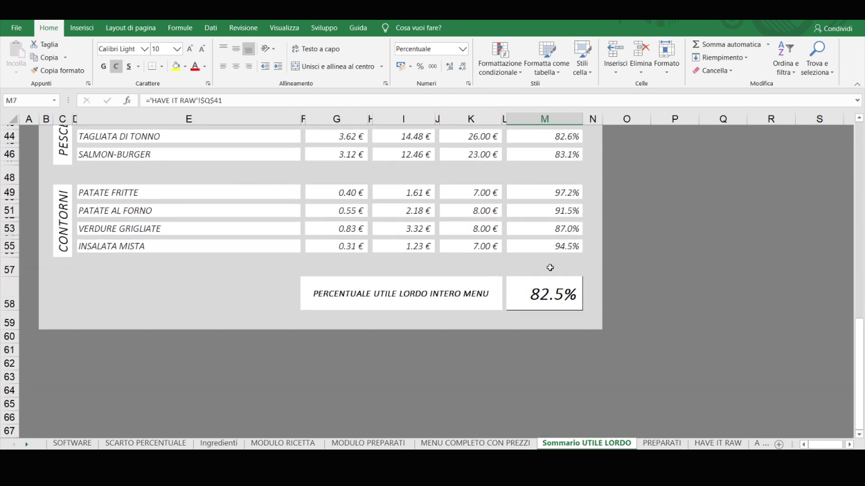
{"action": "left_click", "coordinate": [536, 293]}
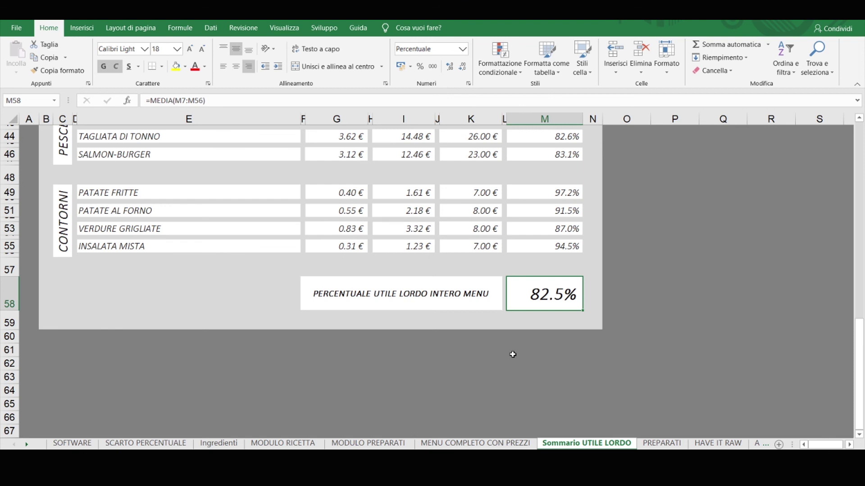
View the dish names and selling prices from the start of the MENU COMPLETO CON PREZZI sheet.
{"action": "left_click", "coordinate": [439, 444]}
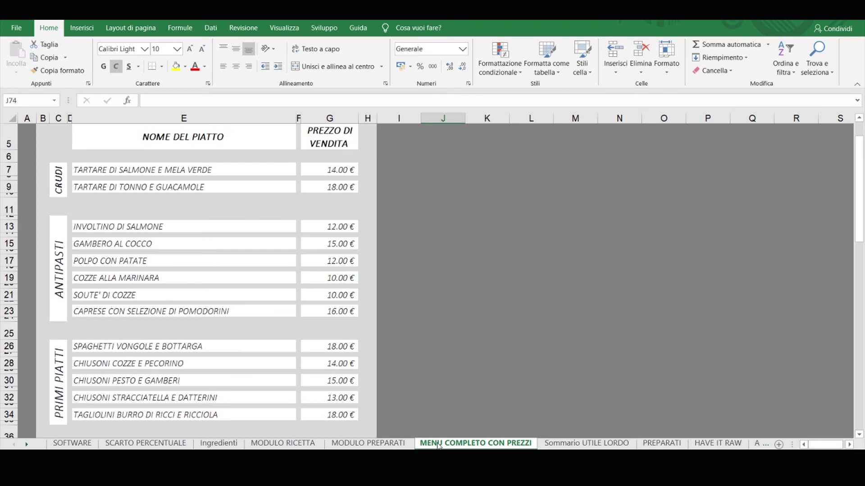
{"action": "scroll", "coordinate": [311, 413], "scroll_direction": "up", "scroll_amount": 2}
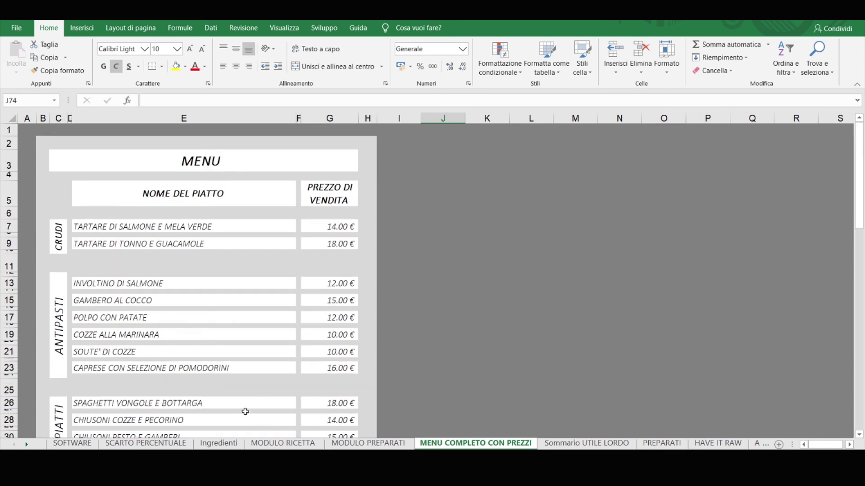